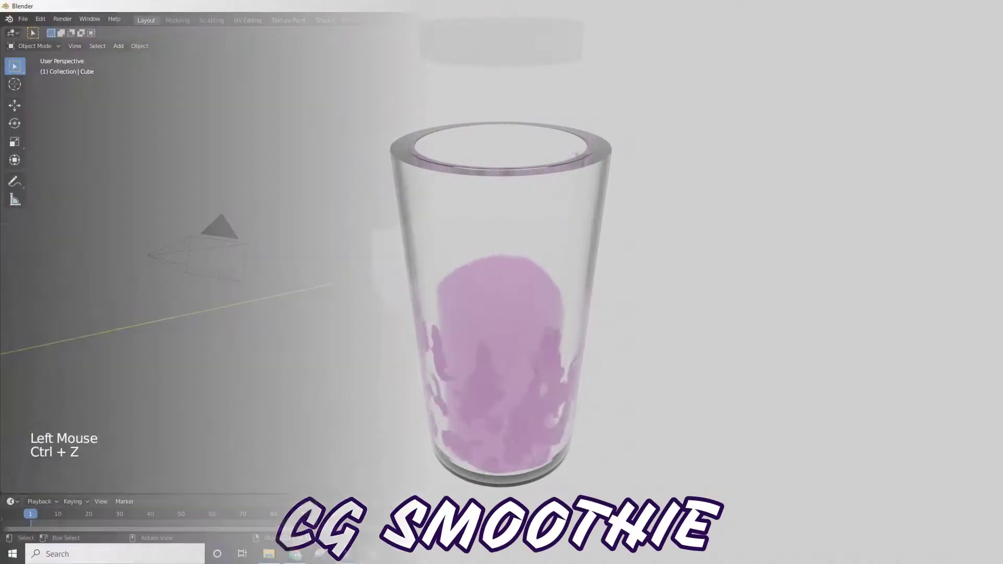
Delete the default cube and bring up the add menu for a UV sphere
{"action": "key", "text": "Delete"}
{"action": "key", "text": "shift+a"}
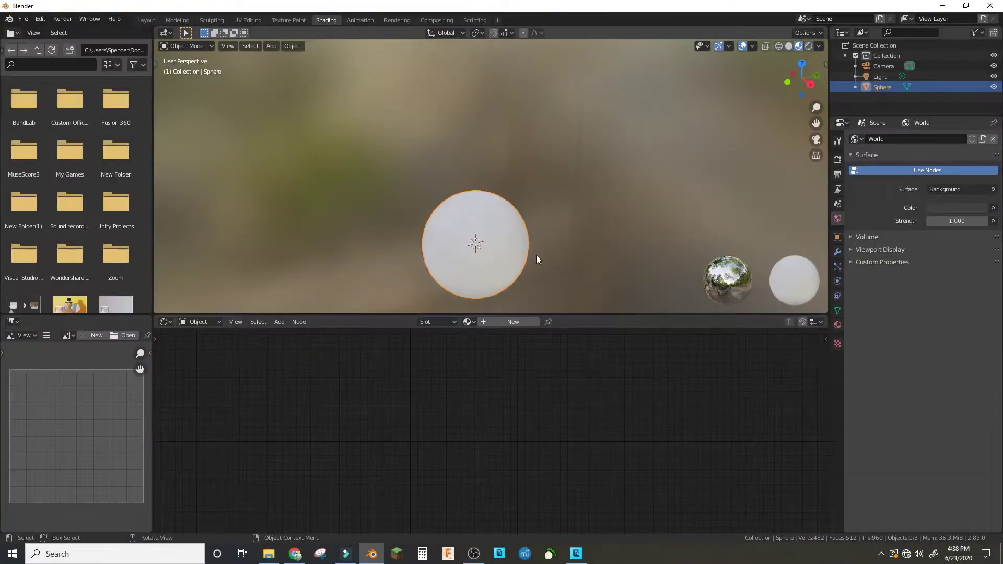
Create a new material and feed a Voronoi Texture's Distance into Base Color
{"action": "left_click", "coordinate": [509, 322]}
{"action": "scroll", "coordinate": [557, 262], "scroll_direction": "up", "scroll_amount": 4}
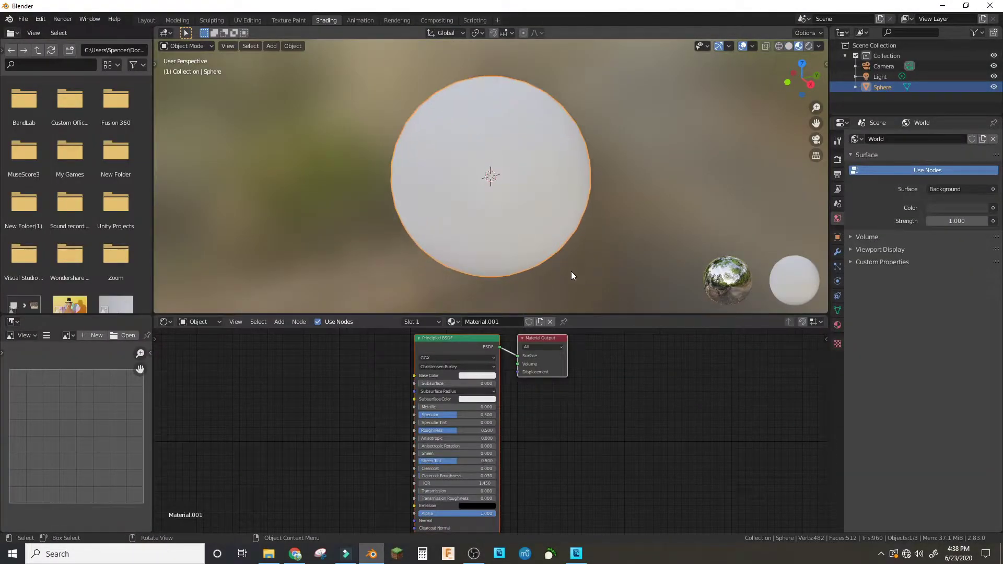
{"action": "key", "text": "shift+a"}
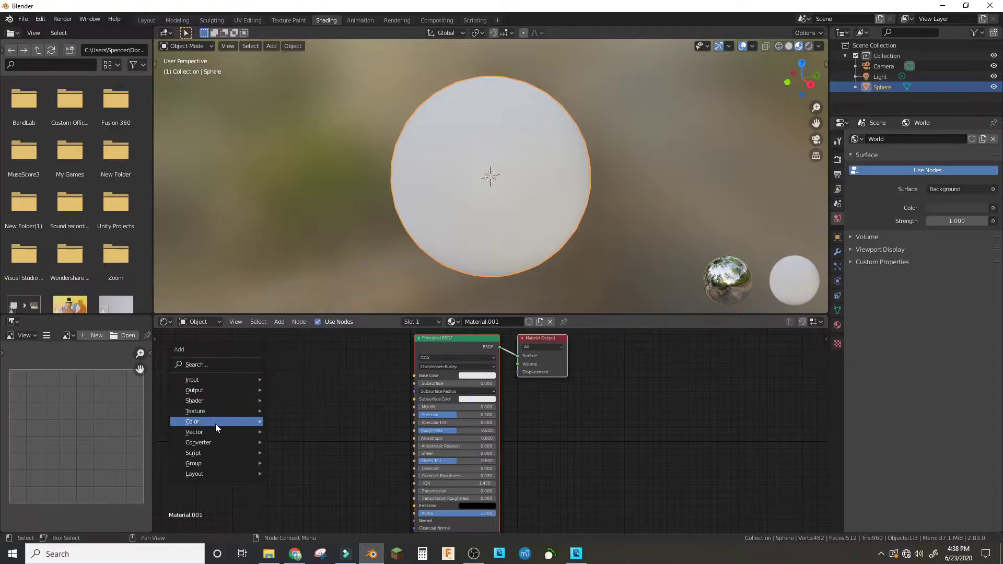
{"action": "left_click", "coordinate": [304, 389]}
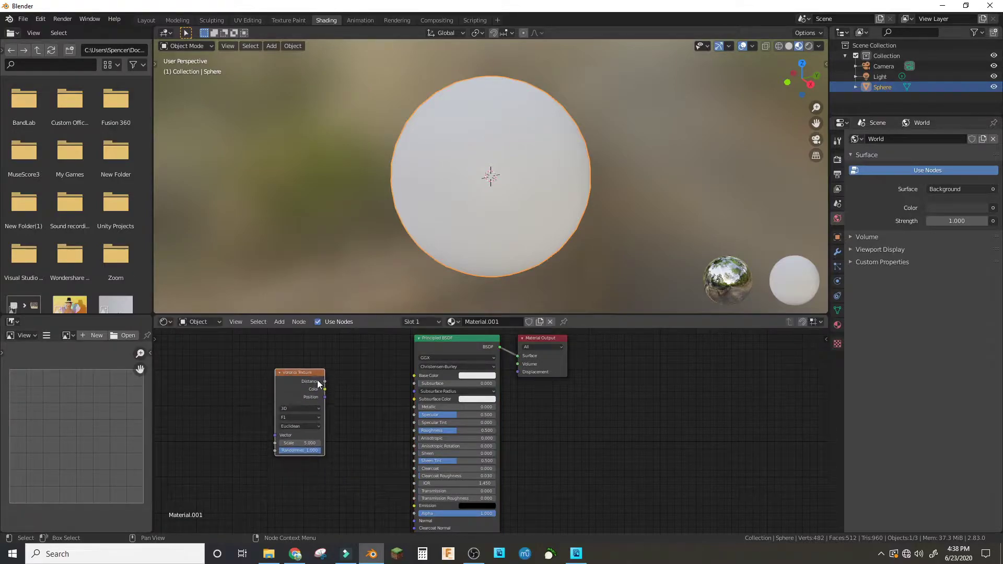
{"action": "left_click_drag", "start_coordinate": [325, 382], "coordinate": [414, 375]}
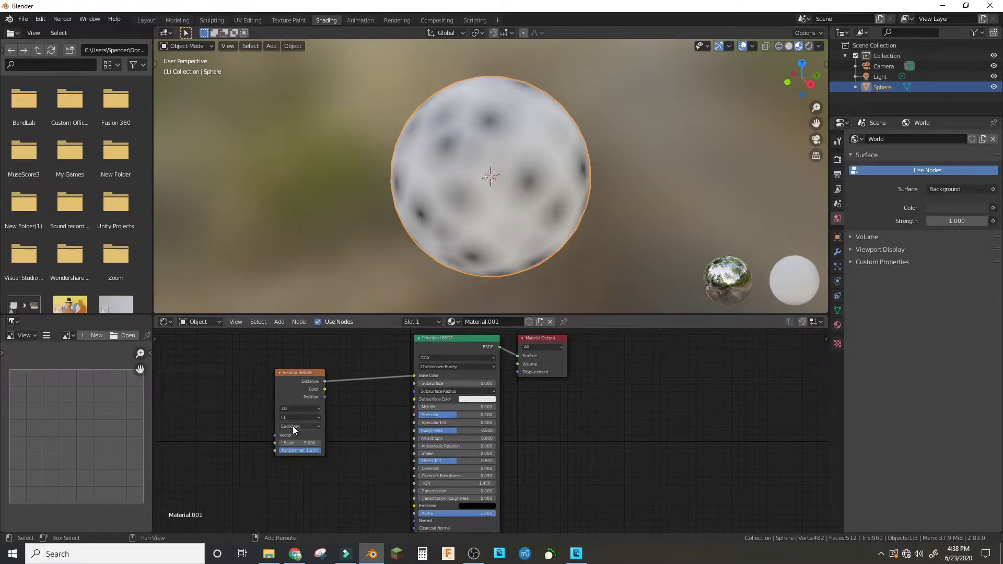
Add a Noise Texture whose Fac drives the Voronoi Scale
{"action": "key", "text": "shift+a"}
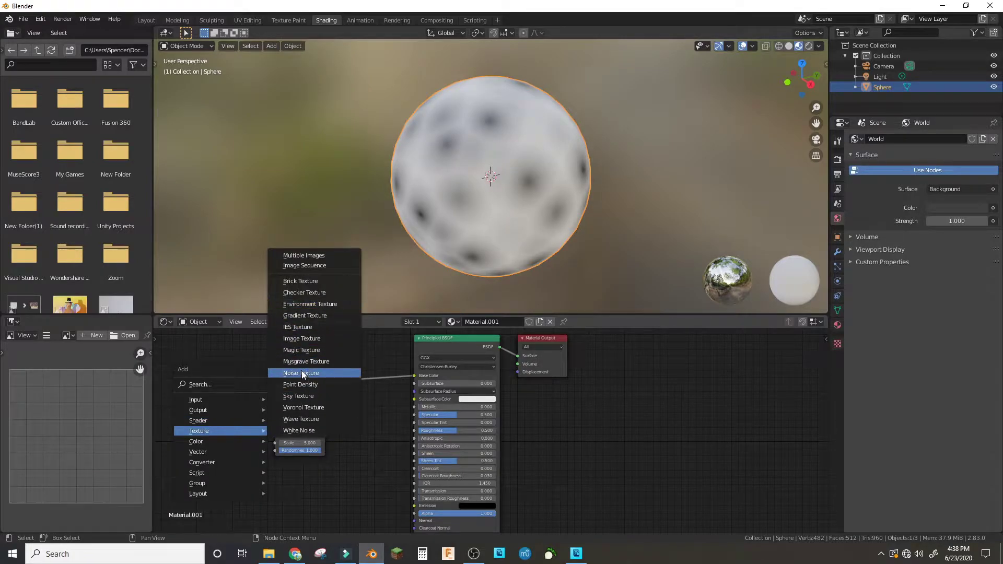
{"action": "left_click", "coordinate": [302, 371]}
{"action": "left_click", "coordinate": [156, 384]}
{"action": "left_click_drag", "start_coordinate": [205, 396], "coordinate": [275, 443]}
{"action": "middle_click_drag", "start_coordinate": [258, 469], "coordinate": [411, 434]}
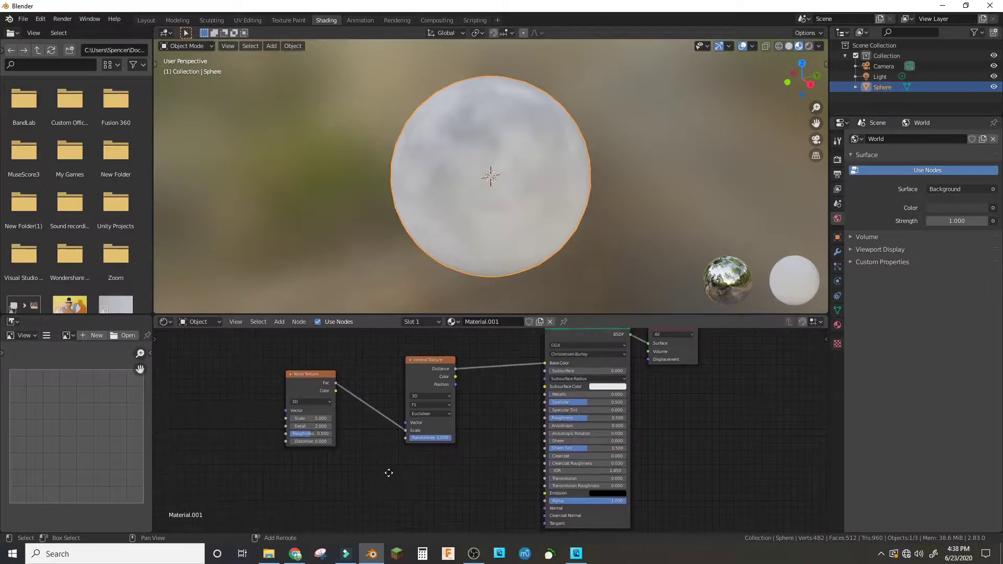
Insert a ColorRamp between noise and Voronoi and move its black stop to darken the pattern
{"action": "key", "text": "shift+a"}
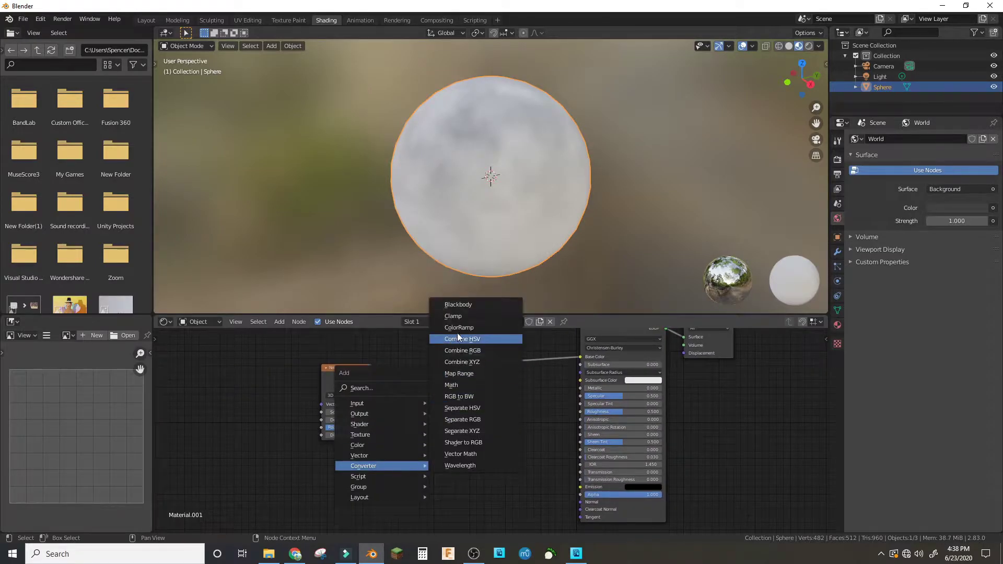
{"action": "left_click", "coordinate": [456, 335]}
{"action": "left_click", "coordinate": [402, 334]}
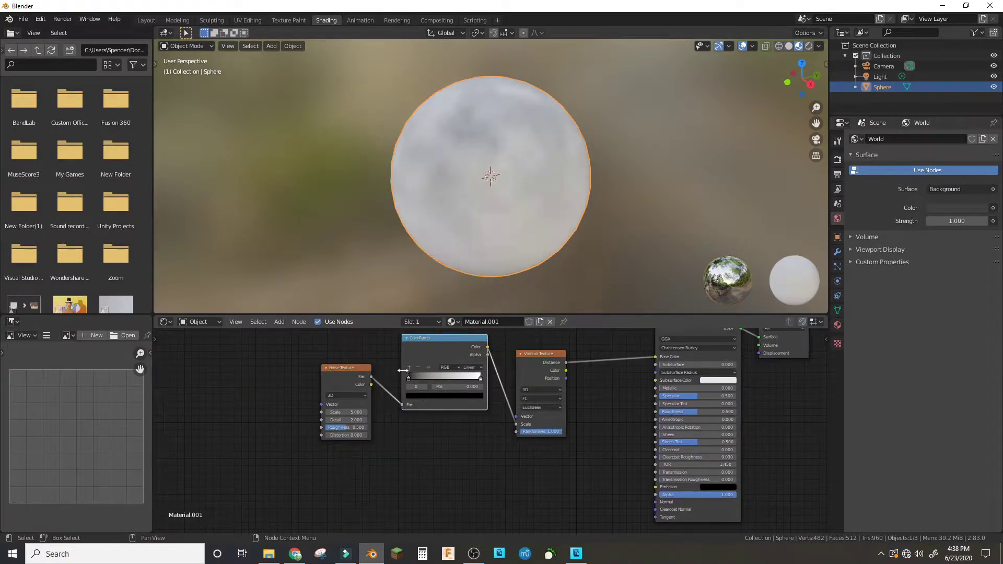
{"action": "left_click_drag", "start_coordinate": [409, 377], "coordinate": [444, 379]}
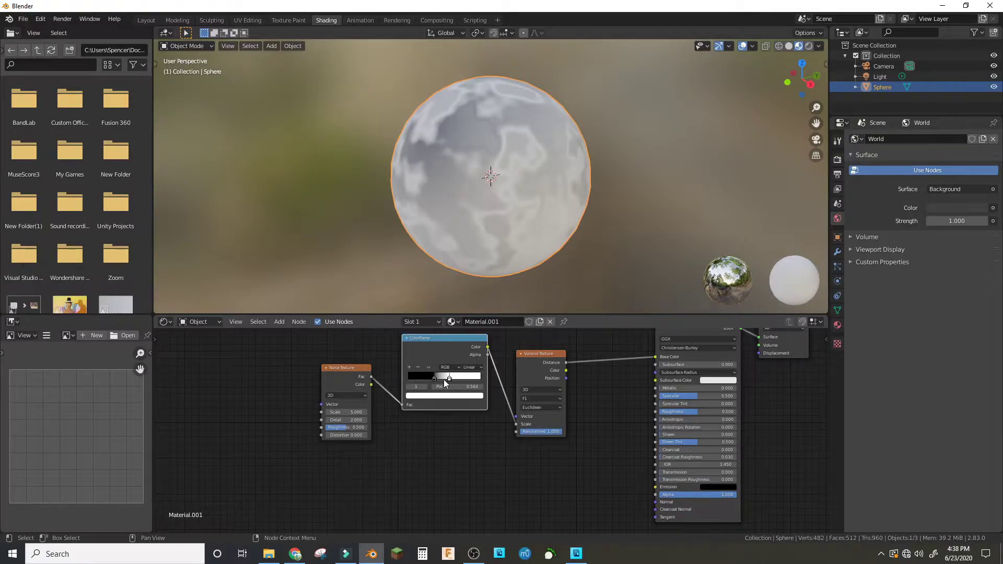
Add a Bump node into the BSDF Normal with Voronoi Color as Height
{"action": "key", "text": "shift+a"}
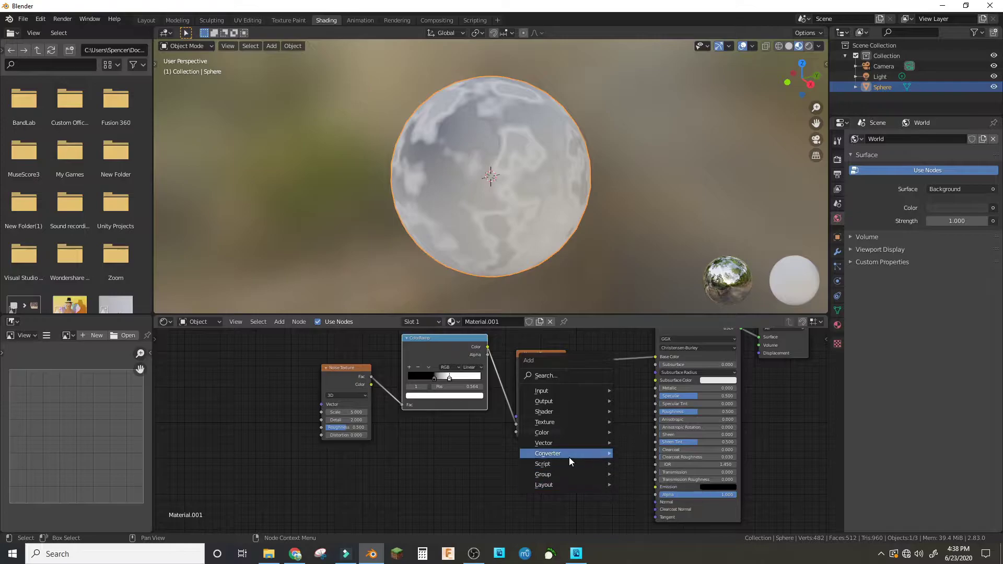
{"action": "mouse_move", "coordinate": [544, 443]}
{"action": "left_click", "coordinate": [637, 351]}
{"action": "left_click", "coordinate": [588, 424]}
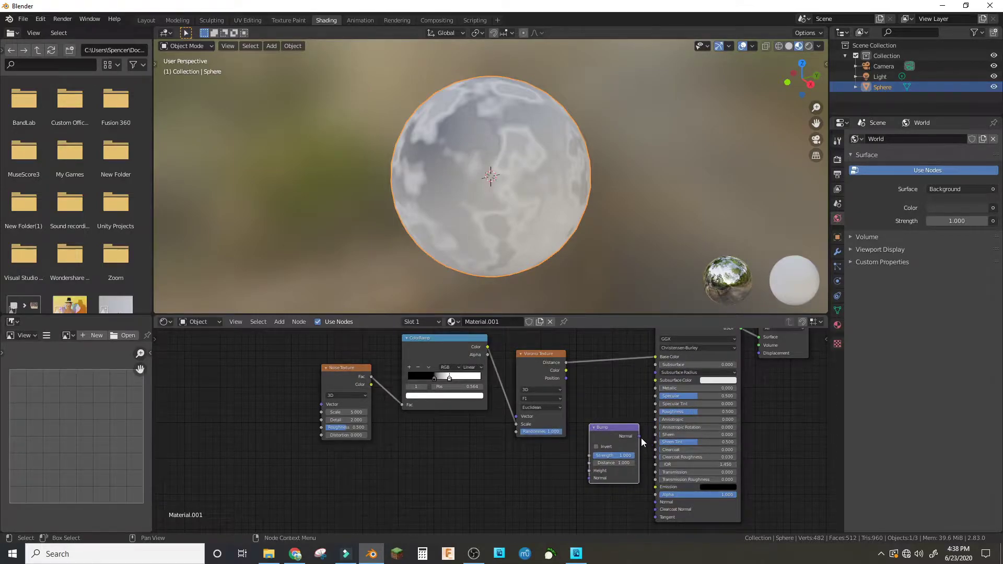
{"action": "left_click_drag", "start_coordinate": [639, 436], "coordinate": [656, 502]}
{"action": "left_click_drag", "start_coordinate": [566, 368], "coordinate": [589, 469]}
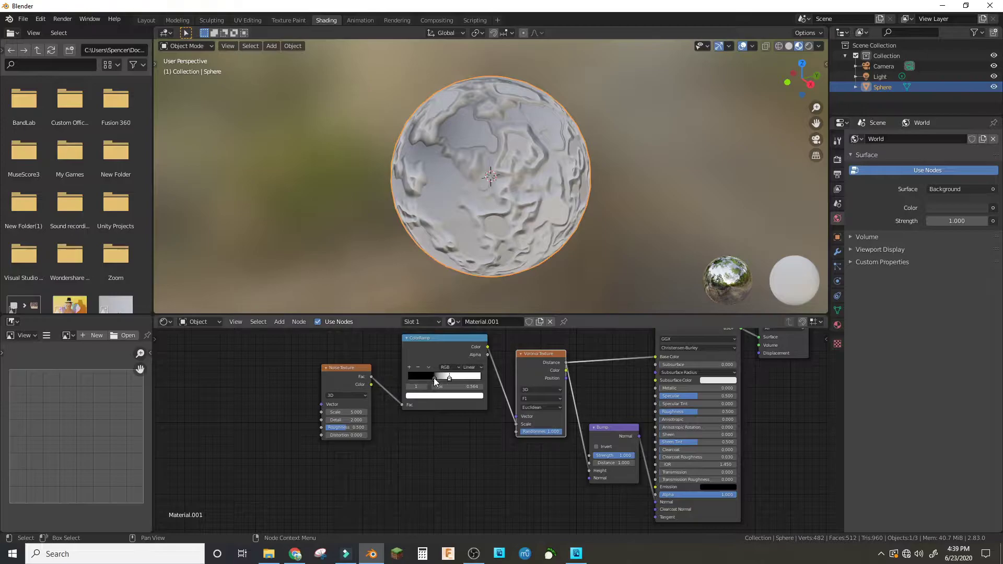
{"action": "left_click_drag", "start_coordinate": [434, 377], "coordinate": [436, 377]}
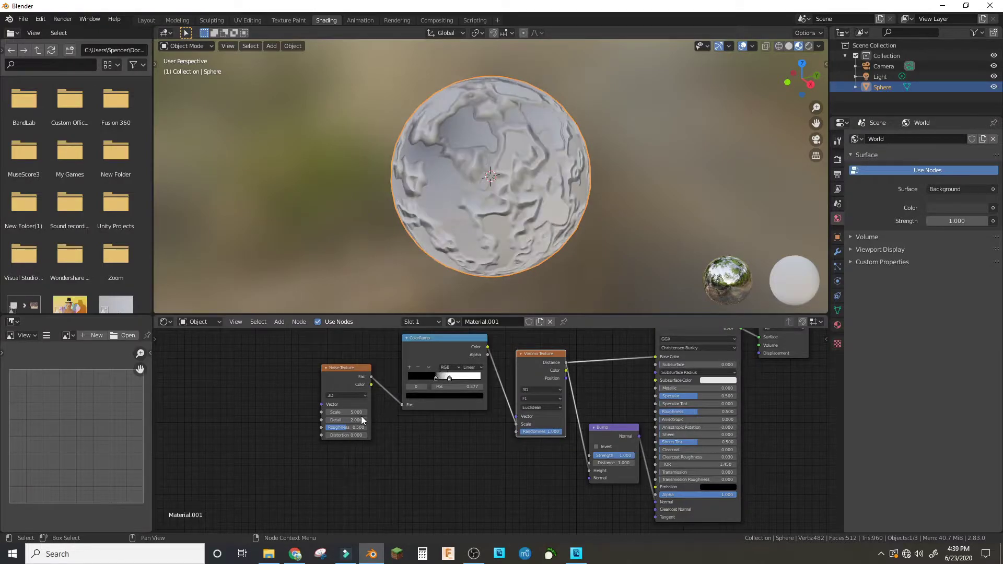
Set the Noise Texture Detail to 10 and Scale to 3.6
{"action": "mouse_move", "coordinate": [582, 155]}
{"action": "middle_mouse_down"}
{"action": "mouse_move", "coordinate": [574, 111]}
{"action": "mouse_move", "coordinate": [582, 165]}
{"action": "middle_mouse_up"}
{"action": "scroll", "coordinate": [581, 165], "scroll_direction": "up", "scroll_amount": 5}
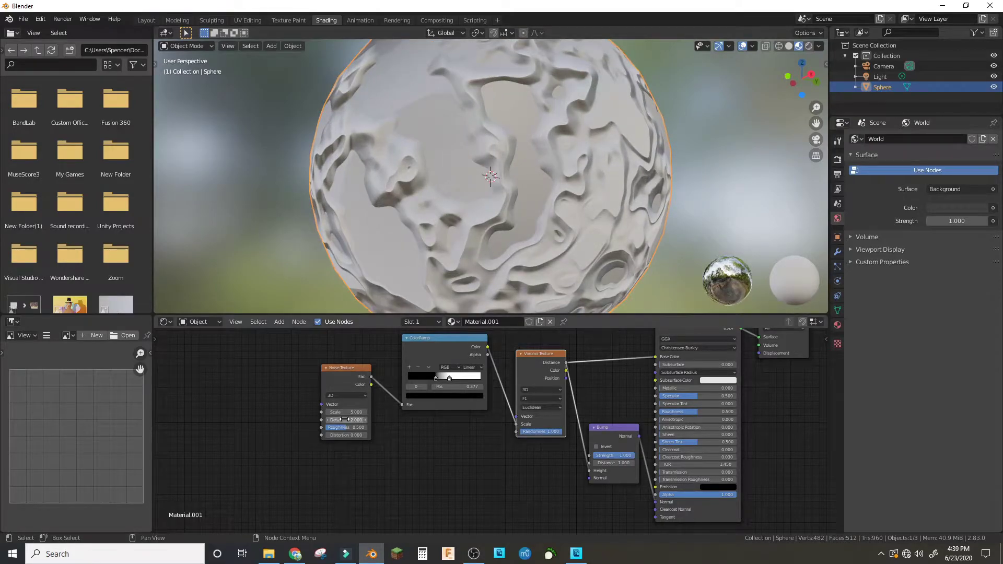
{"action": "left_click_drag", "start_coordinate": [346, 420], "coordinate": [366, 420]}
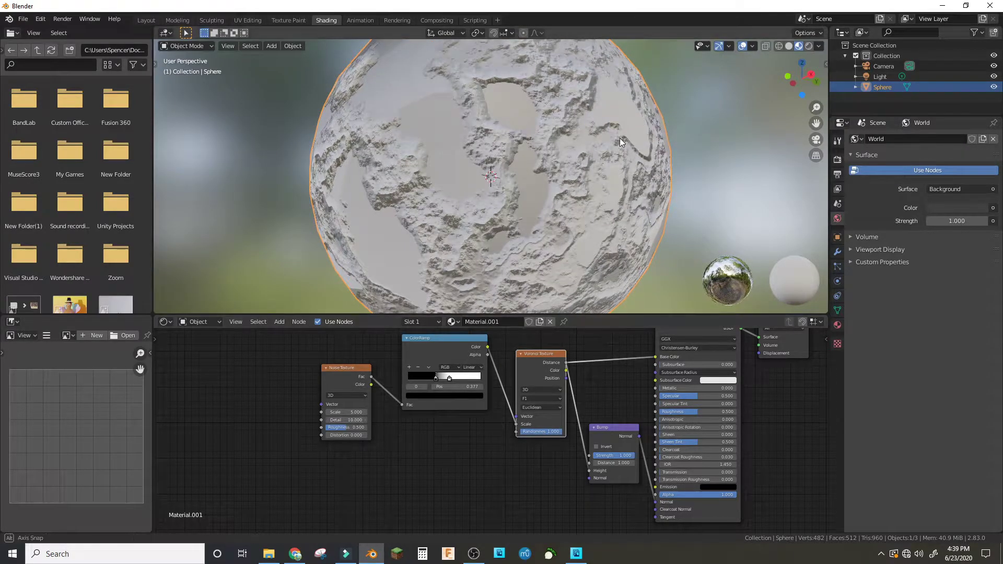
{"action": "middle_click_drag", "start_coordinate": [620, 141], "coordinate": [572, 180]}
{"action": "left_click_drag", "start_coordinate": [350, 413], "coordinate": [335, 412]}
{"action": "scroll", "coordinate": [541, 204], "scroll_direction": "down", "scroll_amount": 3}
{"action": "middle_click_drag", "start_coordinate": [540, 205], "coordinate": [620, 171]}
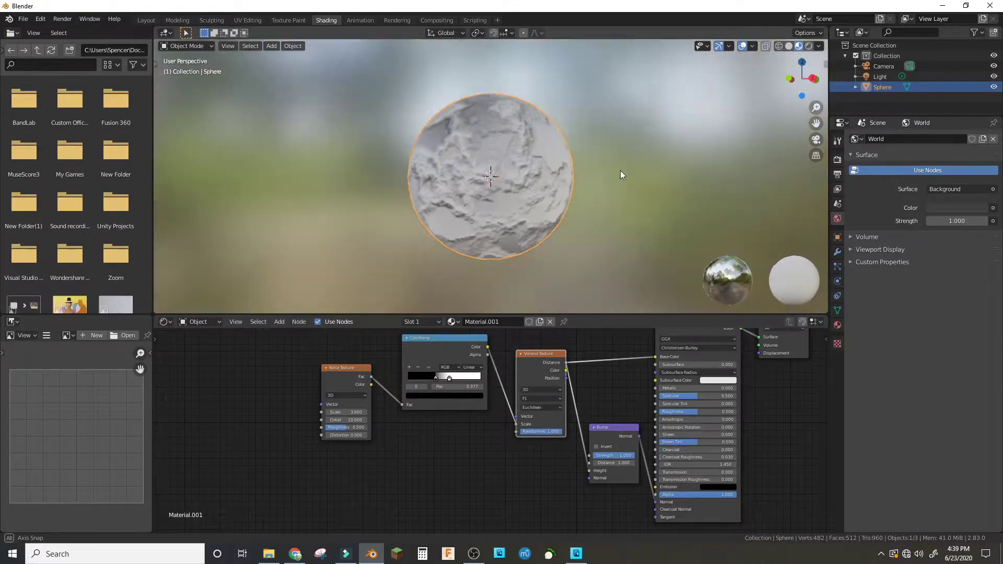
Retune the ColorRamp stops, white to the right end and black toward the middle
{"action": "left_click_drag", "start_coordinate": [449, 377], "coordinate": [501, 377]}
{"action": "mouse_move", "coordinate": [434, 376]}
{"action": "left_mouse_down"}
{"action": "mouse_move", "coordinate": [411, 376]}
{"action": "mouse_move", "coordinate": [466, 376]}
{"action": "mouse_move", "coordinate": [428, 377]}
{"action": "mouse_move", "coordinate": [439, 378]}
{"action": "left_mouse_up"}
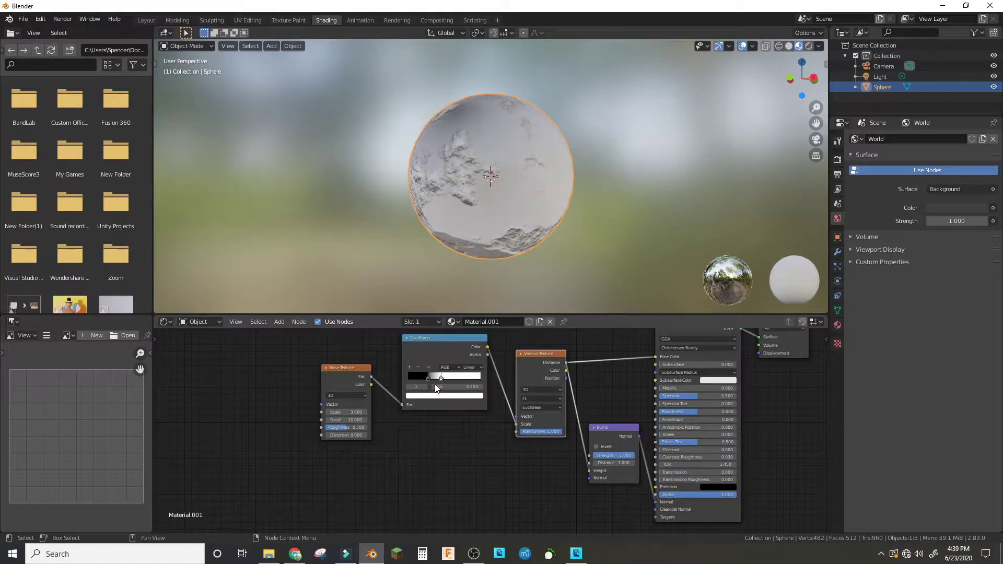
{"action": "mouse_move", "coordinate": [517, 191]}
{"action": "middle_mouse_down"}
{"action": "mouse_move", "coordinate": [387, 233]}
{"action": "mouse_move", "coordinate": [361, 171]}
{"action": "mouse_move", "coordinate": [448, 145]}
{"action": "middle_mouse_up"}
{"action": "scroll", "coordinate": [592, 243], "scroll_direction": "up", "scroll_amount": 5}
{"action": "mouse_move", "coordinate": [591, 241]}
{"action": "middle_mouse_down"}
{"action": "mouse_move", "coordinate": [489, 205]}
{"action": "mouse_move", "coordinate": [507, 108]}
{"action": "mouse_move", "coordinate": [509, 246]}
{"action": "middle_mouse_up"}
{"action": "left_click_drag", "start_coordinate": [442, 379], "coordinate": [481, 377]}
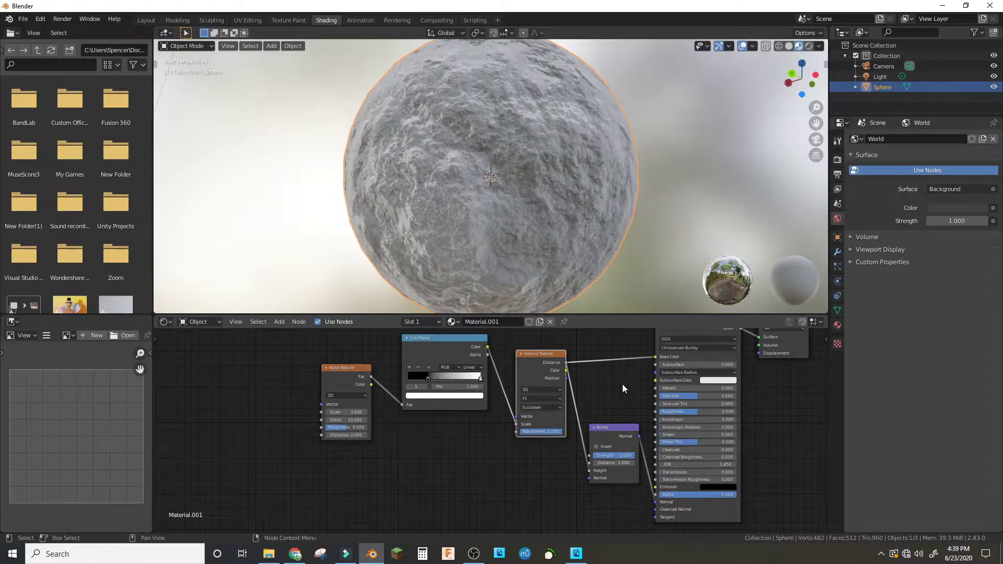
{"action": "left_click_drag", "start_coordinate": [410, 377], "coordinate": [453, 377]}
{"action": "middle_click_drag", "start_coordinate": [545, 121], "coordinate": [400, 88]}
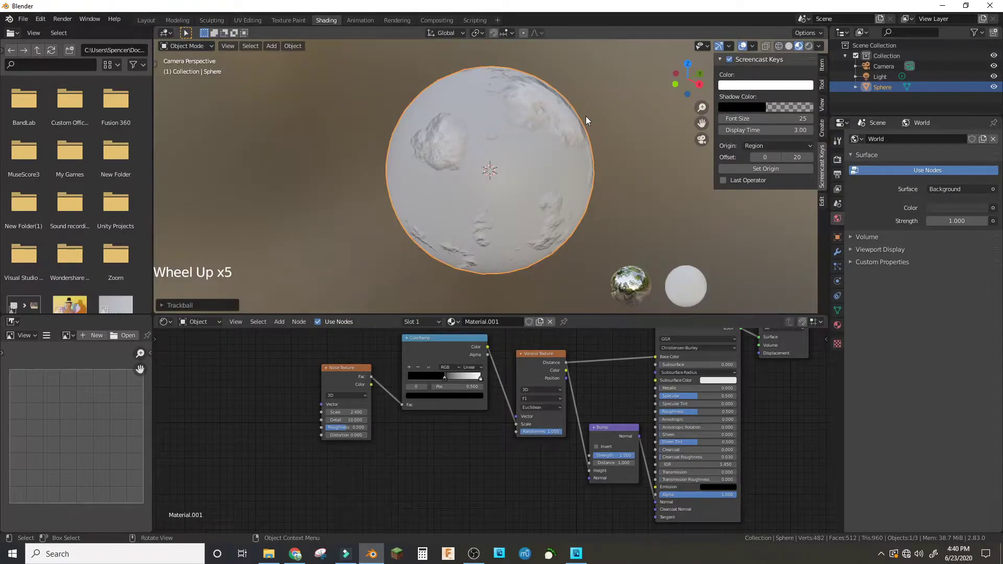
Move the ColorRamp black stop right and lower the Noise Texture scale
{"action": "left_click_drag", "start_coordinate": [445, 377], "coordinate": [463, 377]}
{"action": "left_click", "coordinate": [481, 377]}
{"action": "left_click", "coordinate": [455, 377]}
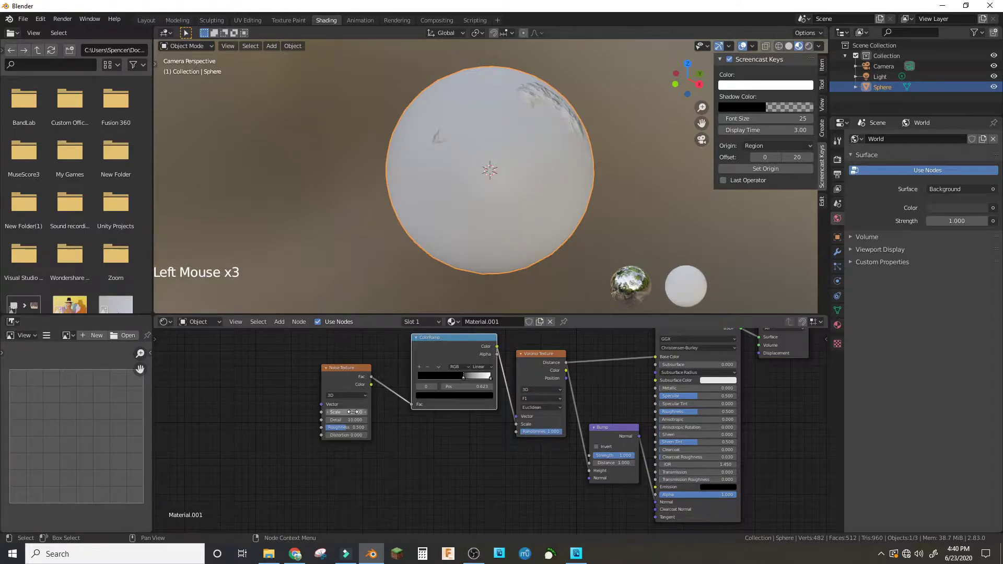
{"action": "left_click_drag", "start_coordinate": [353, 412], "coordinate": [345, 413]}
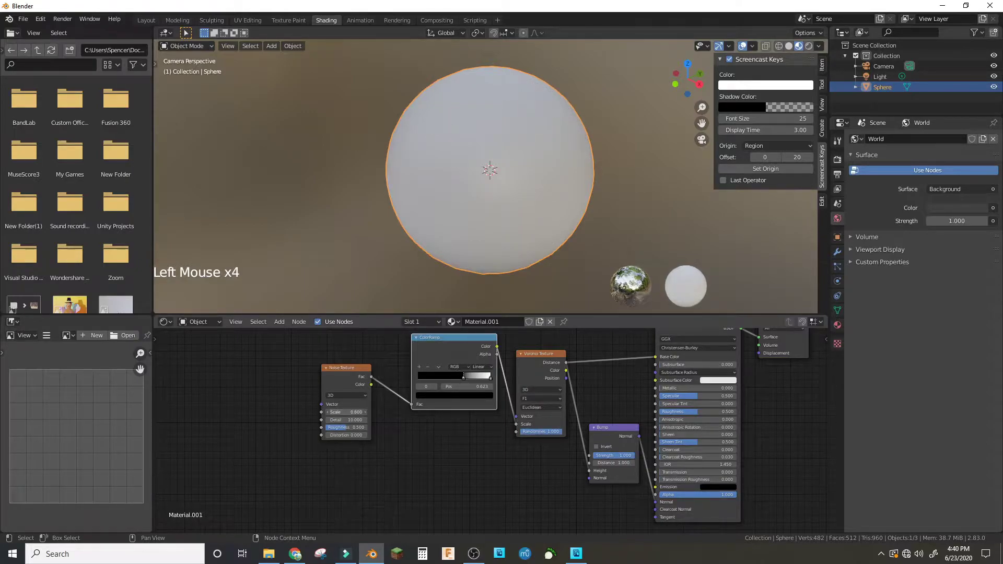
View through the camera, rotate the sphere and zoom out to inspect the relief
{"action": "middle_click", "coordinate": [504, 170]}
{"action": "key", "text": "KP_0"}
{"action": "scroll", "coordinate": [532, 170], "scroll_direction": "up", "scroll_amount": 5}
{"action": "scroll", "coordinate": [532, 171], "scroll_direction": "down", "scroll_amount": 3}
{"action": "key", "text": "r"}
{"action": "key", "text": "r"}
{"action": "left_click", "coordinate": [599, 130]}
{"action": "scroll", "coordinate": [610, 140], "scroll_direction": "down", "scroll_amount": 3}
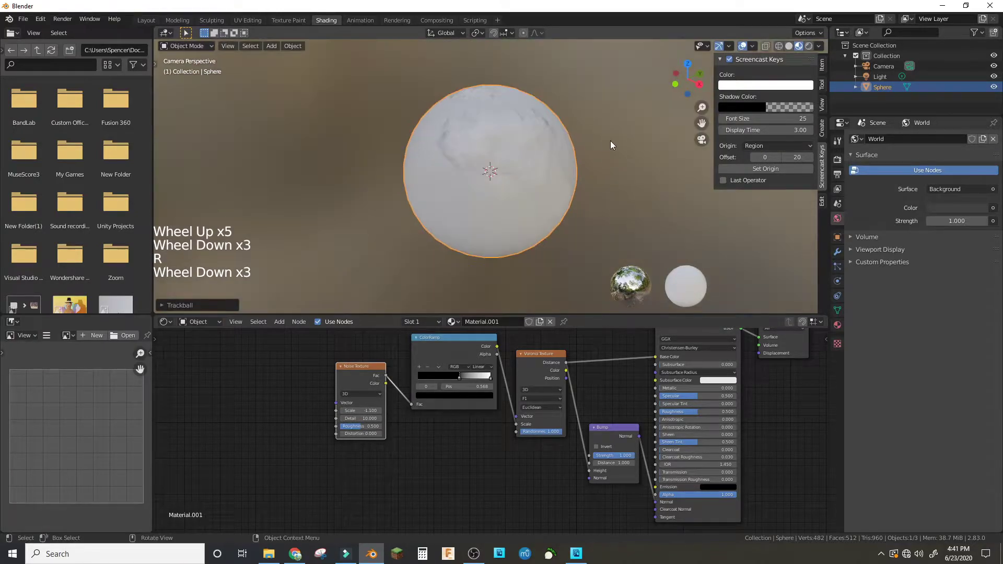
{"action": "middle_click_drag", "start_coordinate": [610, 140], "coordinate": [585, 157]}
{"action": "scroll", "coordinate": [620, 440], "scroll_direction": "down", "scroll_amount": 1}
{"action": "scroll", "coordinate": [619, 440], "scroll_direction": "down", "scroll_amount": 2}
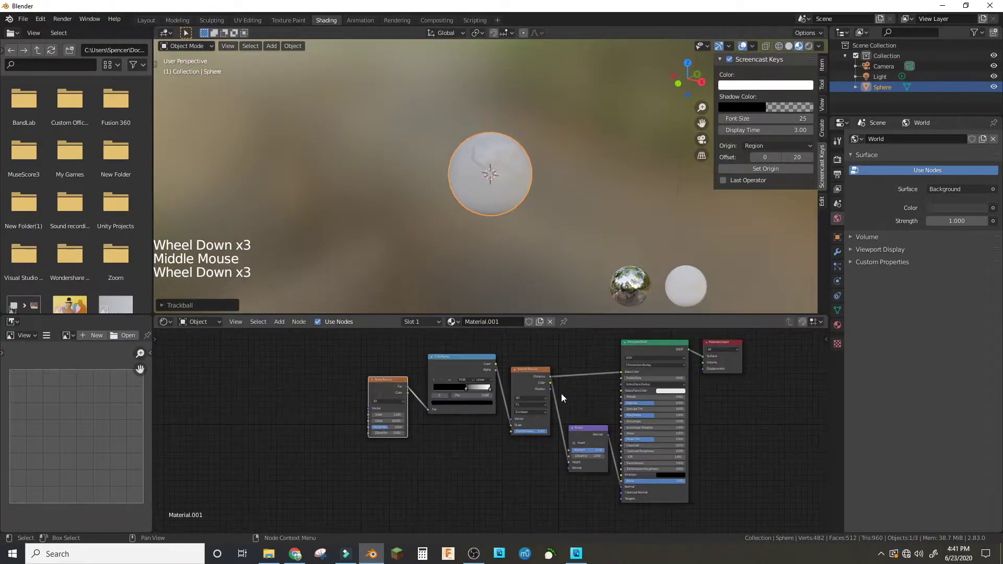
Add a Displacement node linked into the Material Output's Displacement
{"action": "left_click", "coordinate": [557, 365]}
{"action": "key", "text": "shift+a"}
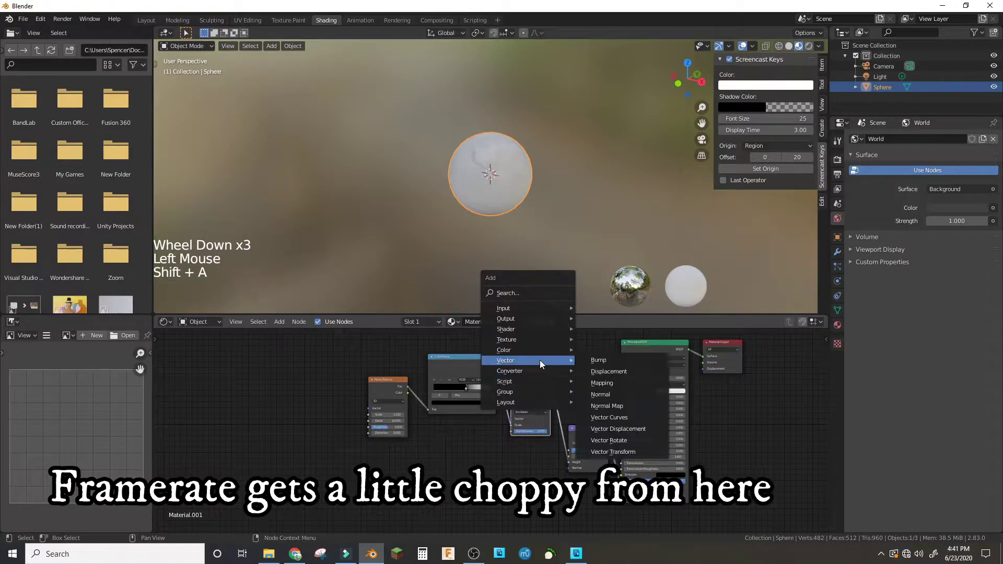
{"action": "left_click", "coordinate": [600, 360]}
{"action": "left_click", "coordinate": [587, 437]}
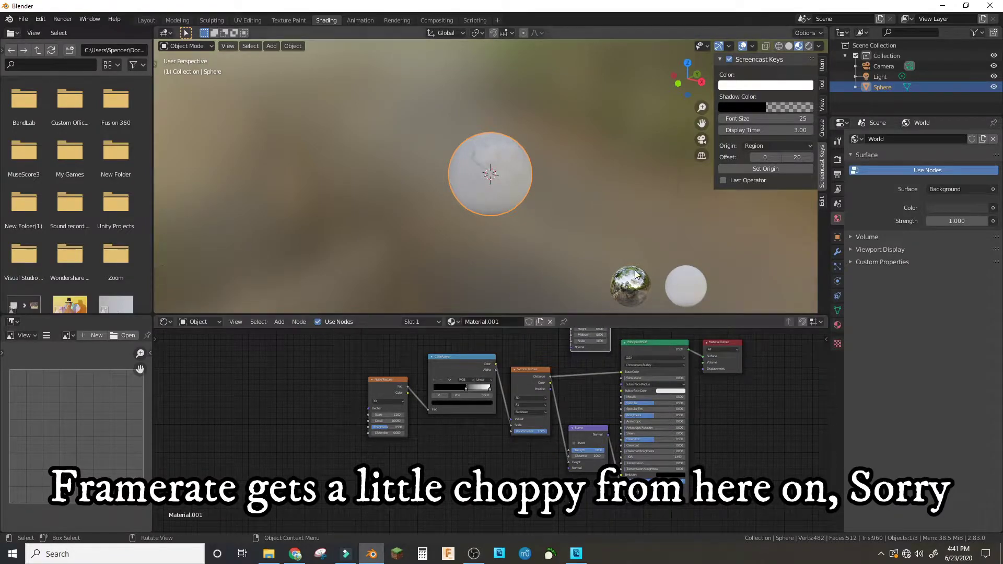
{"action": "middle_click_drag", "start_coordinate": [597, 356], "coordinate": [569, 372], "text": "shift"}
{"action": "scroll", "coordinate": [569, 372], "scroll_direction": "down", "scroll_amount": 2, "text": "shift"}
{"action": "left_click_drag", "start_coordinate": [571, 365], "coordinate": [669, 424]}
{"action": "left_click_drag", "start_coordinate": [570, 365], "coordinate": [666, 420]}
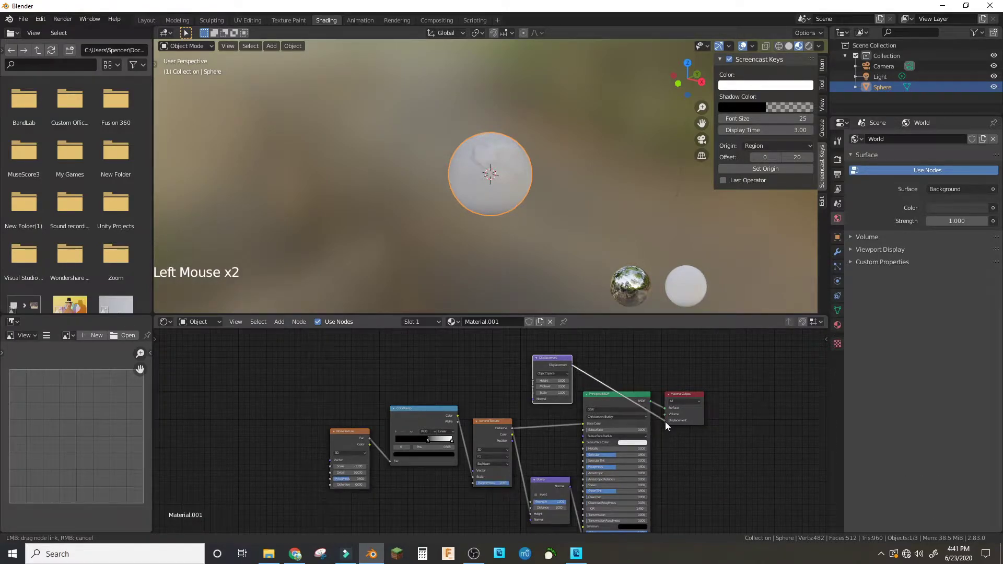
Feed Voronoi Distance into the Displacement node's Height
{"action": "left_click", "coordinate": [524, 417]}
{"action": "left_click_drag", "start_coordinate": [511, 427], "coordinate": [533, 381]}
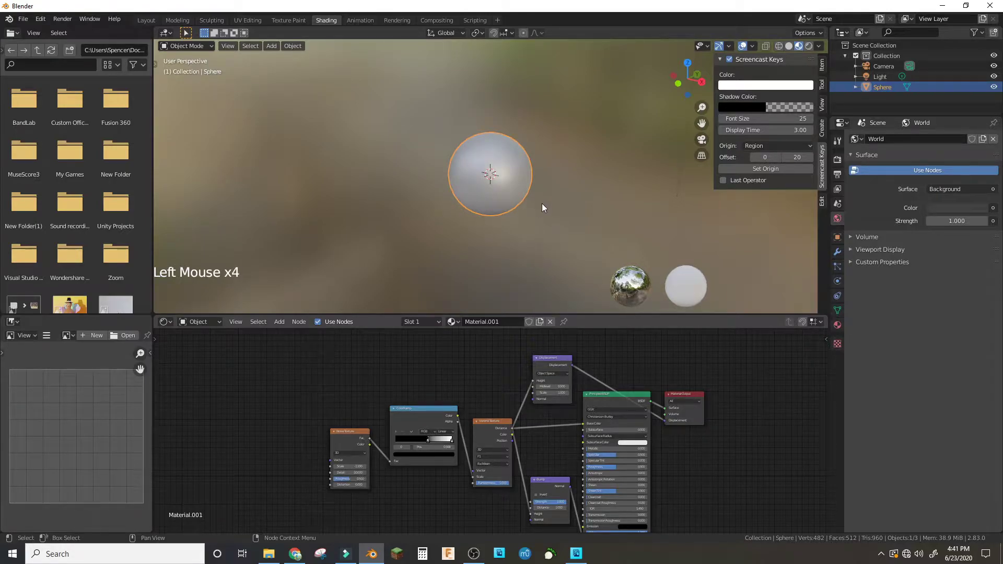
{"action": "scroll", "coordinate": [542, 208], "scroll_direction": "up", "scroll_amount": 7}
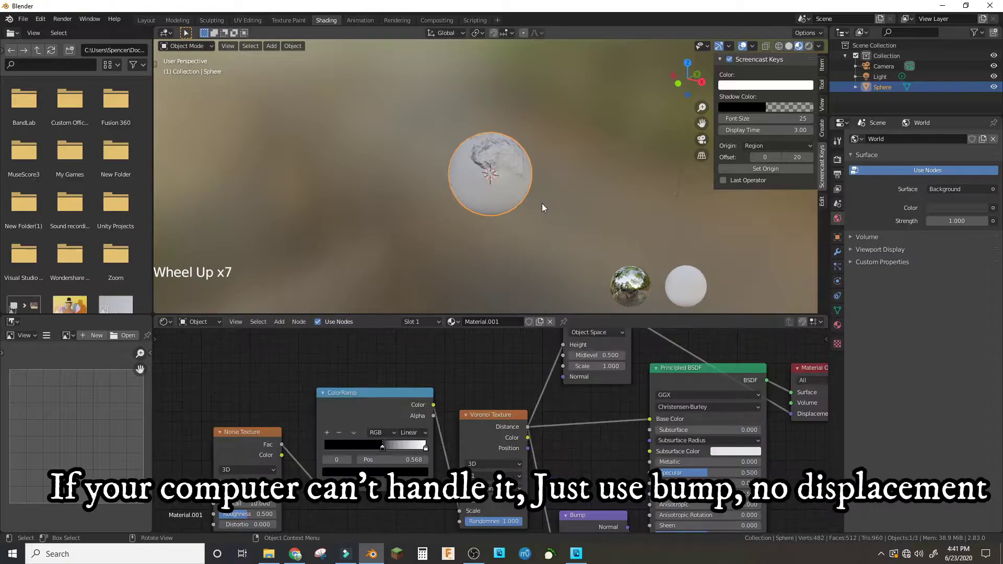
{"action": "scroll", "coordinate": [542, 208], "scroll_direction": "up", "scroll_amount": 4}
{"action": "scroll", "coordinate": [542, 208], "scroll_direction": "up", "scroll_amount": 3}
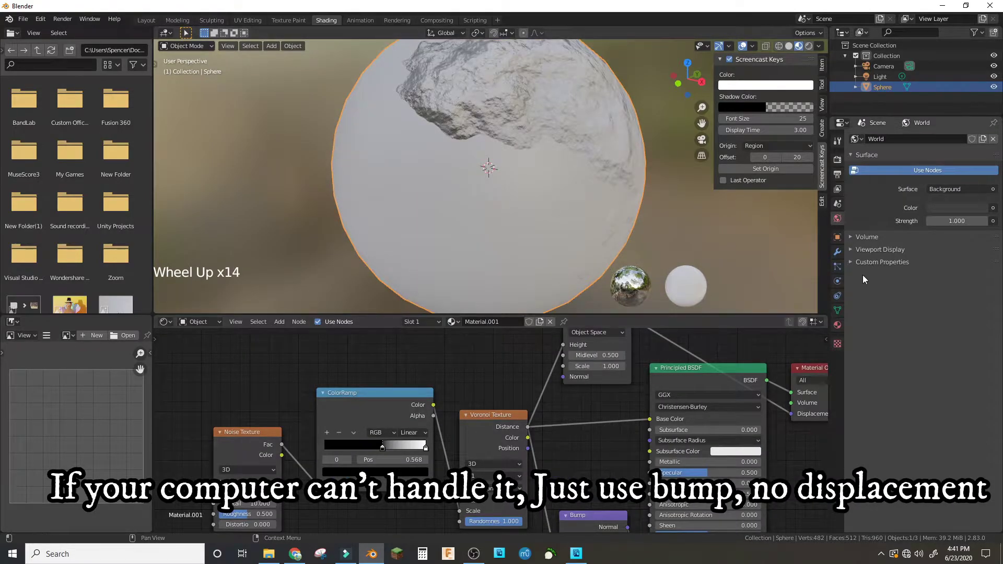
Add a Subdivision Surface modifier with viewport level 0
{"action": "left_click", "coordinate": [837, 251]}
{"action": "left_click", "coordinate": [870, 139]}
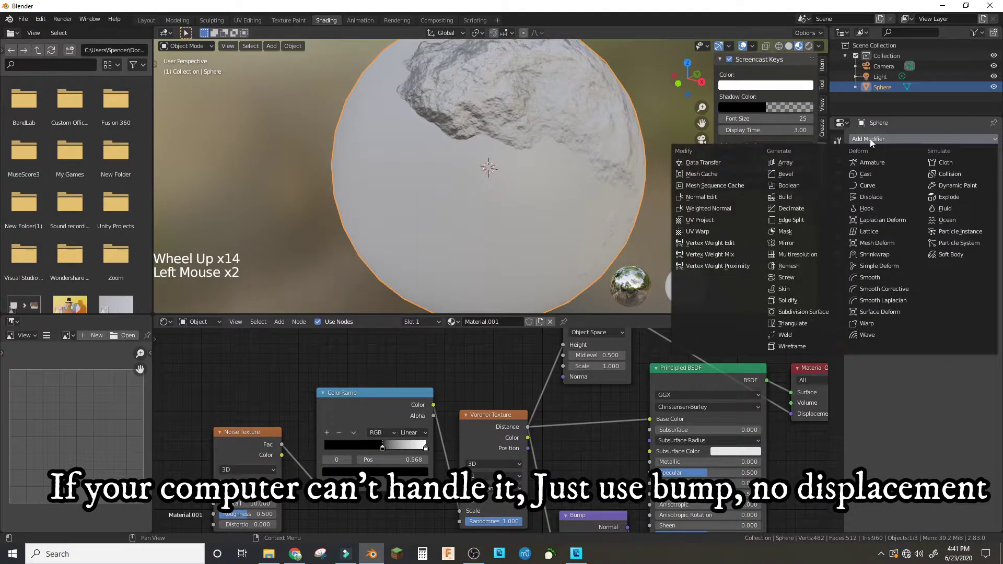
{"action": "left_click", "coordinate": [797, 312]}
{"action": "middle_click_drag", "start_coordinate": [575, 375], "coordinate": [552, 305], "text": "shift"}
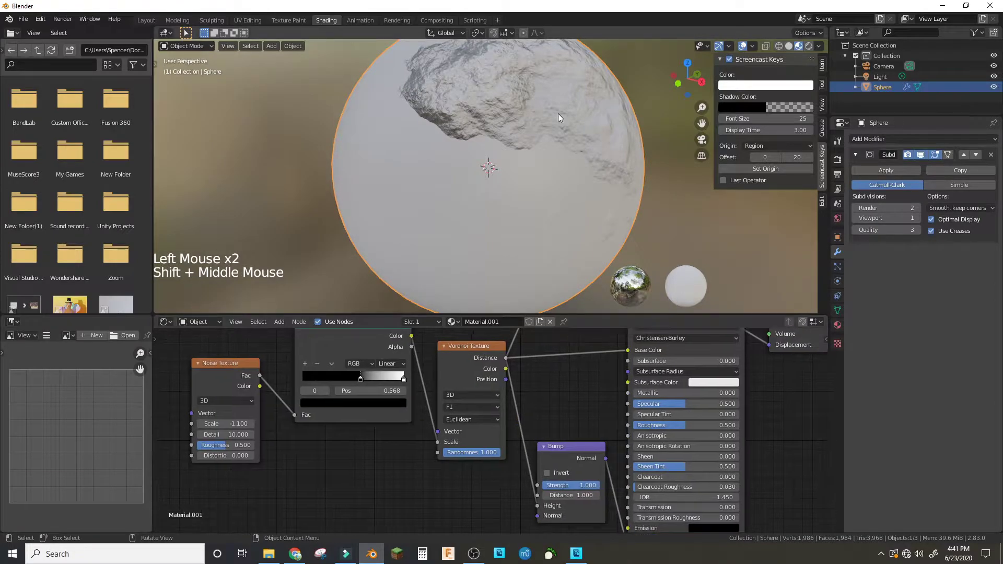
{"action": "left_click", "coordinate": [855, 216]}
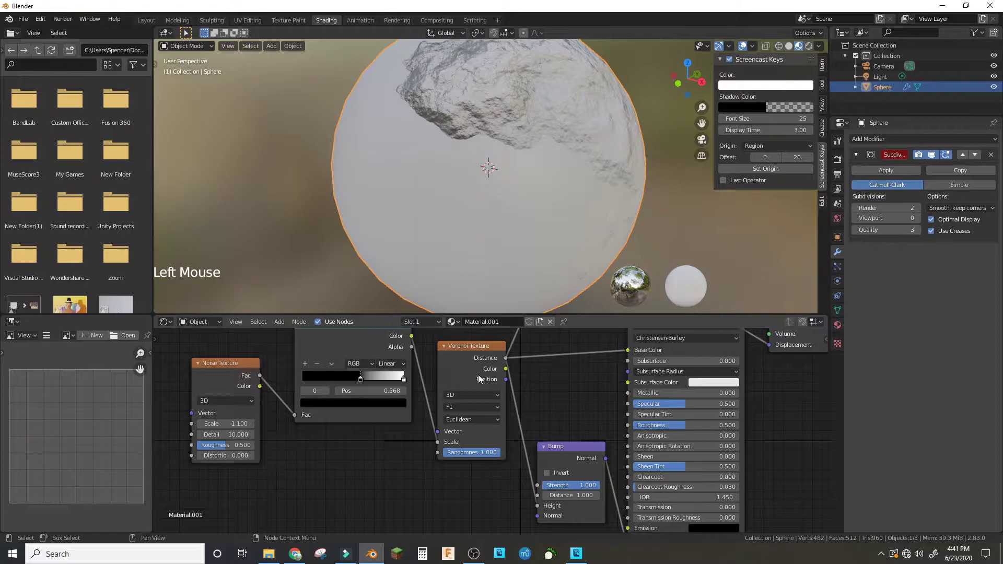
Set the Displacement node scale to 0.4 and frame the sphere
{"action": "scroll", "coordinate": [478, 375], "scroll_direction": "down", "scroll_amount": 1}
{"action": "scroll", "coordinate": [467, 368], "scroll_direction": "down", "scroll_amount": 4}
{"action": "scroll", "coordinate": [553, 375], "scroll_direction": "up", "scroll_amount": 1}
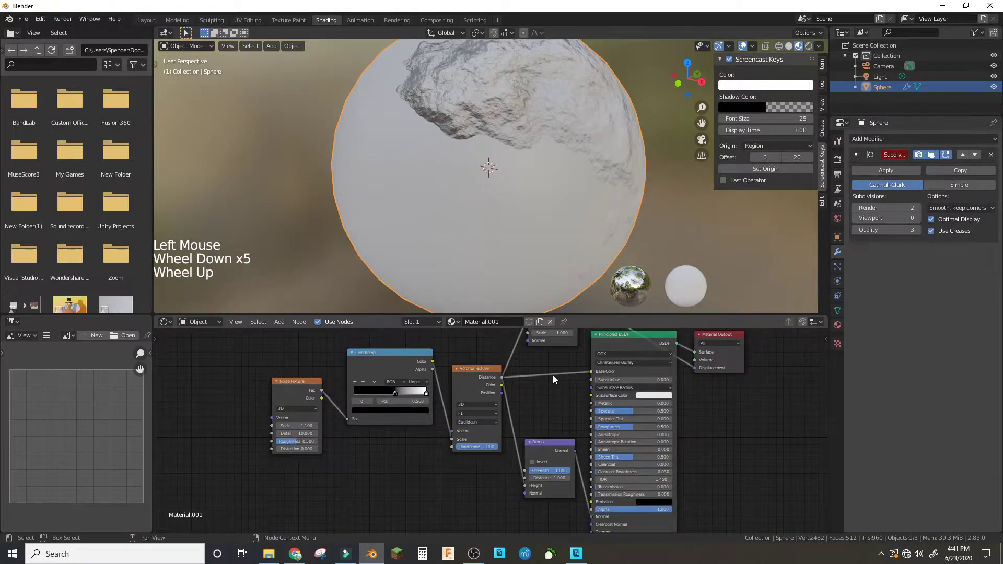
{"action": "middle_click_drag", "start_coordinate": [552, 375], "coordinate": [510, 445], "text": "shift"}
{"action": "left_click", "coordinate": [510, 446]}
{"action": "mouse_move", "coordinate": [509, 402]}
{"action": "left_mouse_down"}
{"action": "mouse_move", "coordinate": [491, 402]}
{"action": "mouse_move", "coordinate": [525, 403]}
{"action": "left_mouse_up"}
{"action": "middle_click_drag", "start_coordinate": [604, 308], "coordinate": [608, 226], "text": "shift"}
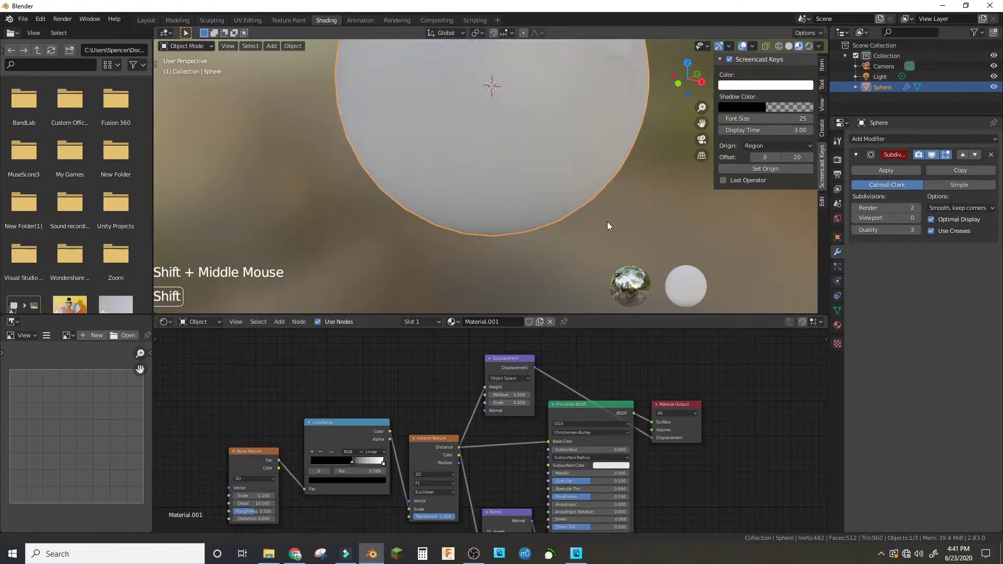
{"action": "scroll", "coordinate": [491, 429], "scroll_direction": "down", "scroll_amount": 4}
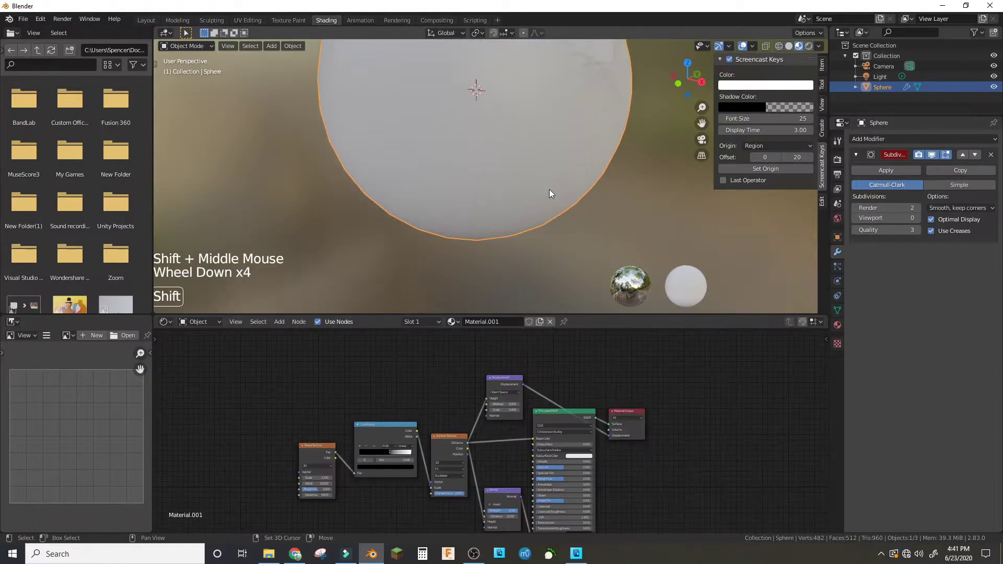
{"action": "middle_click_drag", "start_coordinate": [549, 189], "coordinate": [540, 256], "text": "shift"}
{"action": "key", "text": "KP_Decimal"}
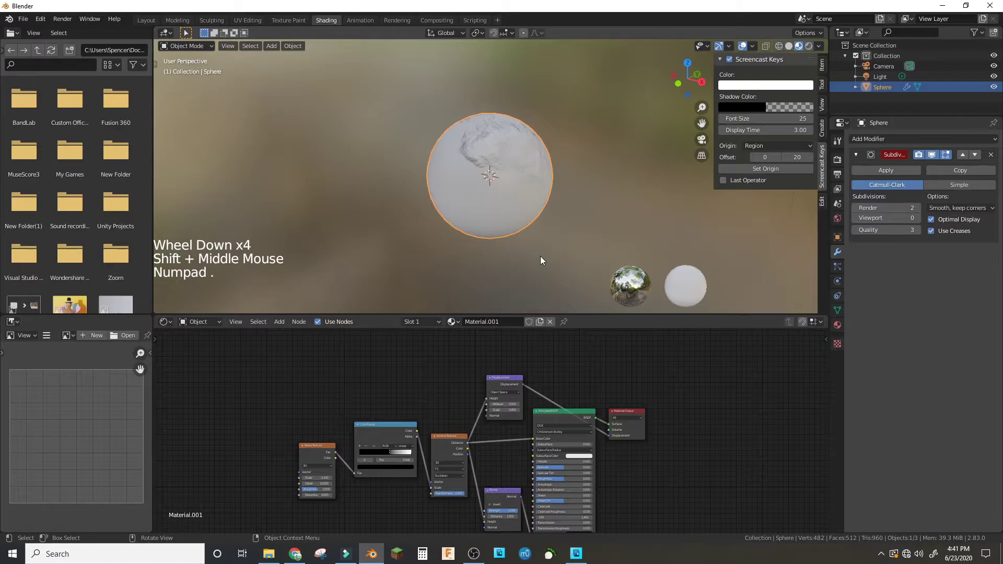
Lower the Bump strength to about 0.49
{"action": "middle_click_drag", "start_coordinate": [523, 428], "coordinate": [501, 386], "text": "shift"}
{"action": "scroll", "coordinate": [494, 384], "scroll_direction": "down", "scroll_amount": 1, "text": "shift"}
{"action": "scroll", "coordinate": [493, 384], "scroll_direction": "up", "scroll_amount": 3}
{"action": "scroll", "coordinate": [494, 385], "scroll_direction": "up", "scroll_amount": 2}
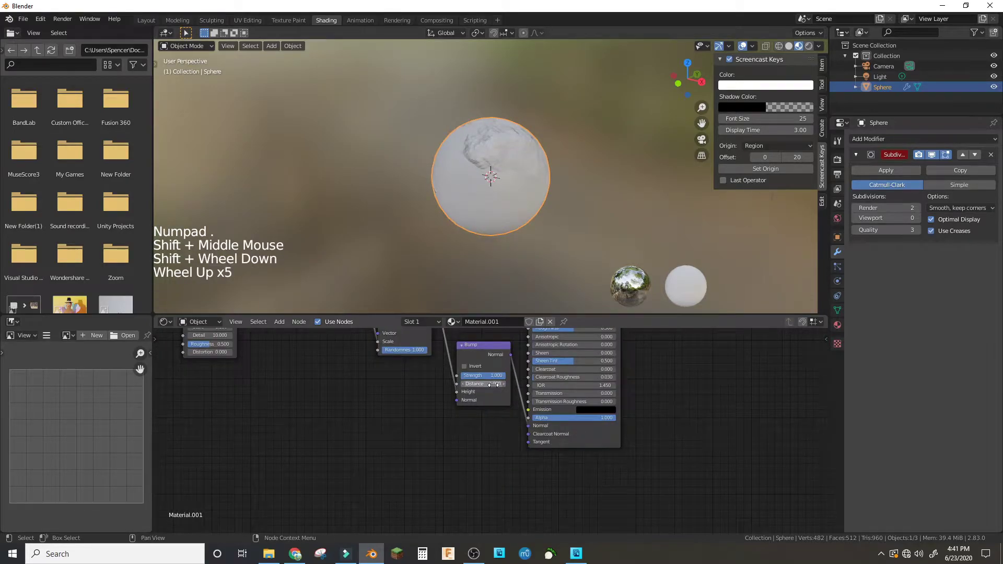
{"action": "left_click_drag", "start_coordinate": [494, 377], "coordinate": [469, 376]}
{"action": "scroll", "coordinate": [500, 196], "scroll_direction": "up", "scroll_amount": 1}
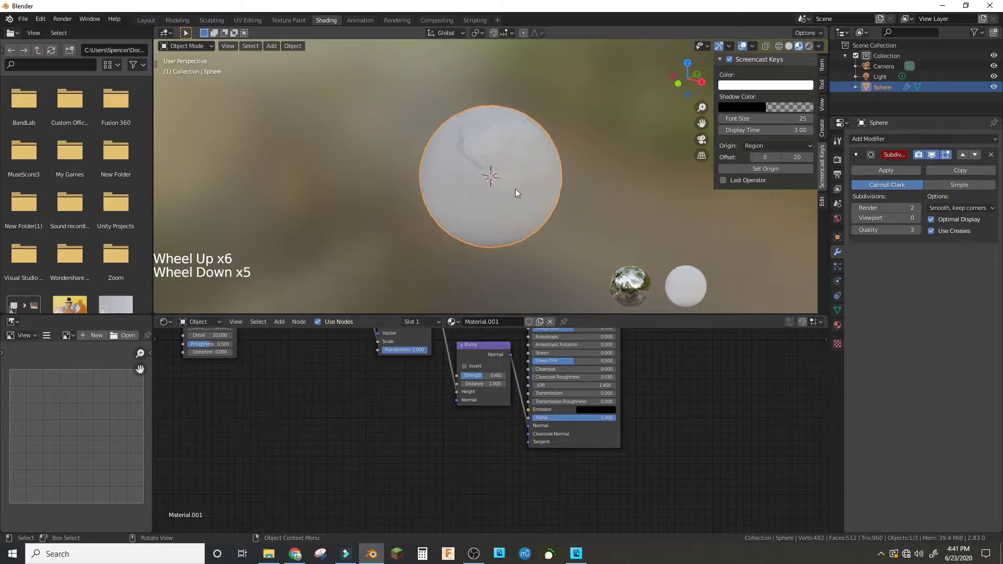
{"action": "middle_click_drag", "start_coordinate": [426, 380], "coordinate": [444, 506], "text": "shift"}
{"action": "key", "text": "shift+a"}
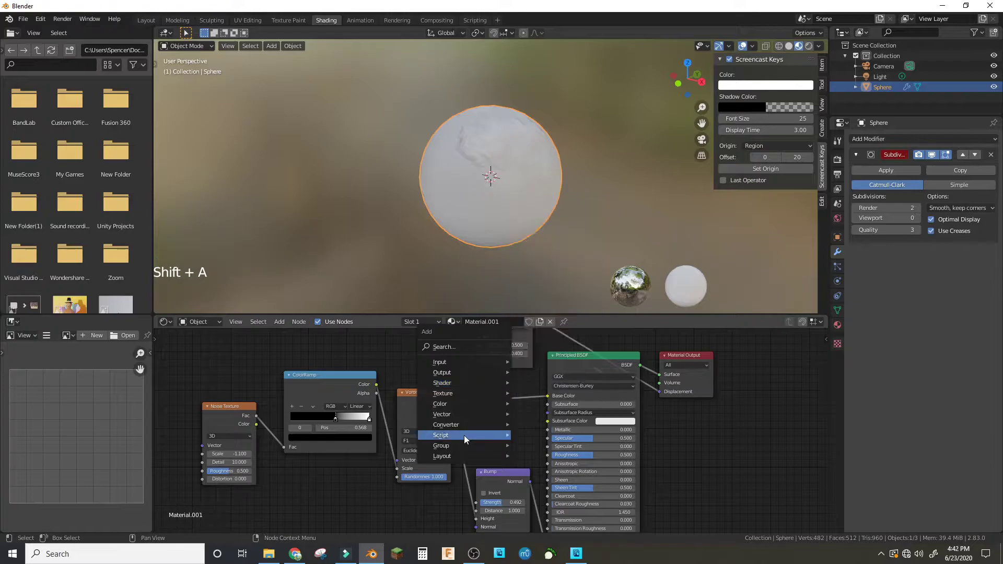
Insert a ColorRamp into the base-colour link with a purple left stop and green right stop
{"action": "mouse_move", "coordinate": [446, 424]}
{"action": "left_click", "coordinate": [556, 287]}
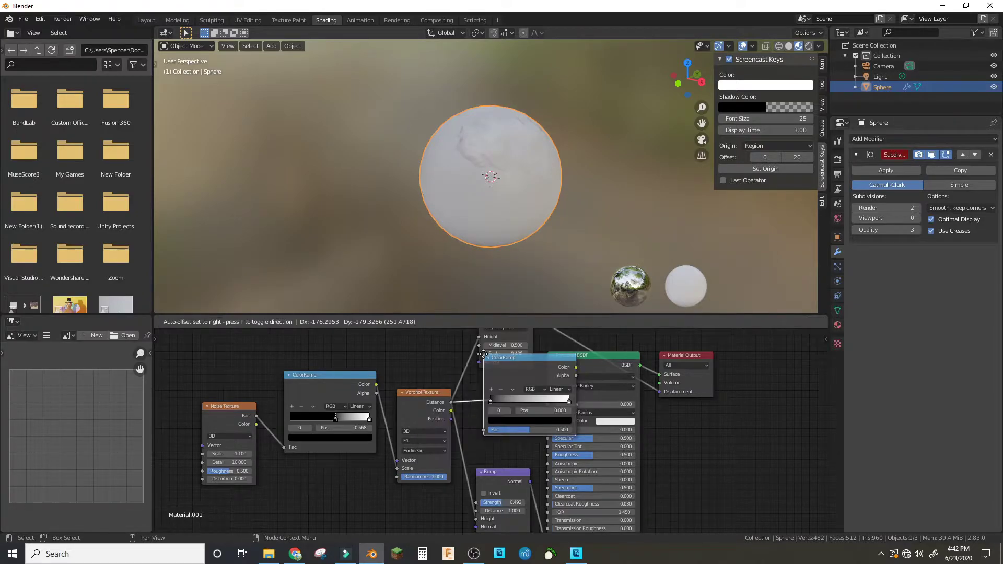
{"action": "left_click", "coordinate": [475, 389]}
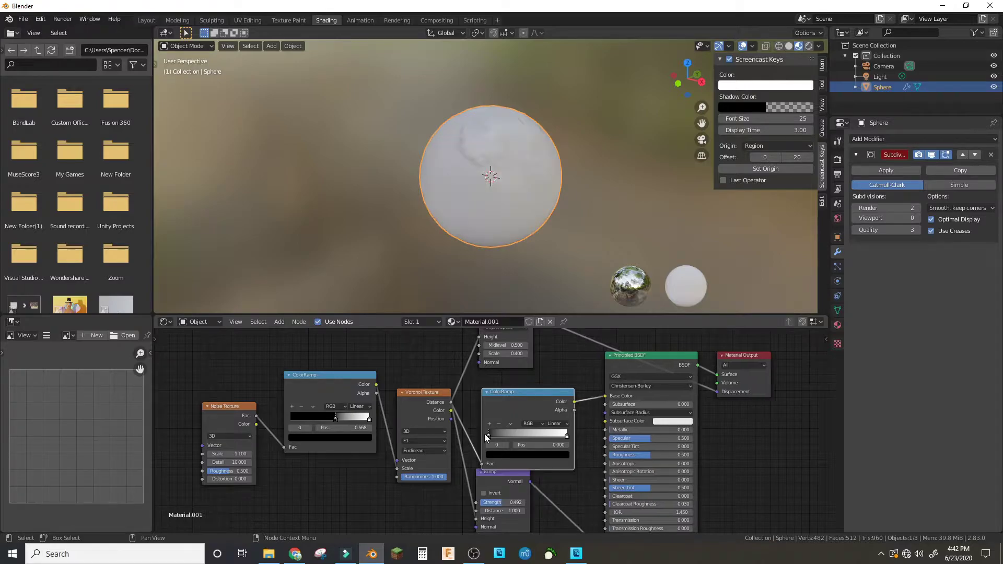
{"action": "left_click", "coordinate": [508, 466]}
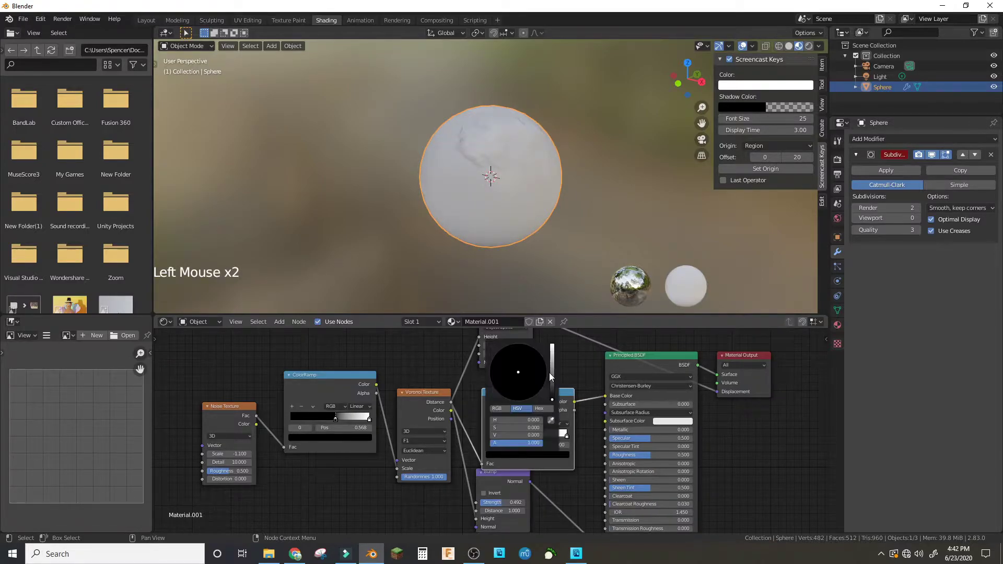
{"action": "left_click", "coordinate": [551, 372]}
{"action": "left_click_drag", "start_coordinate": [552, 372], "coordinate": [552, 344]}
{"action": "left_click", "coordinate": [547, 367]}
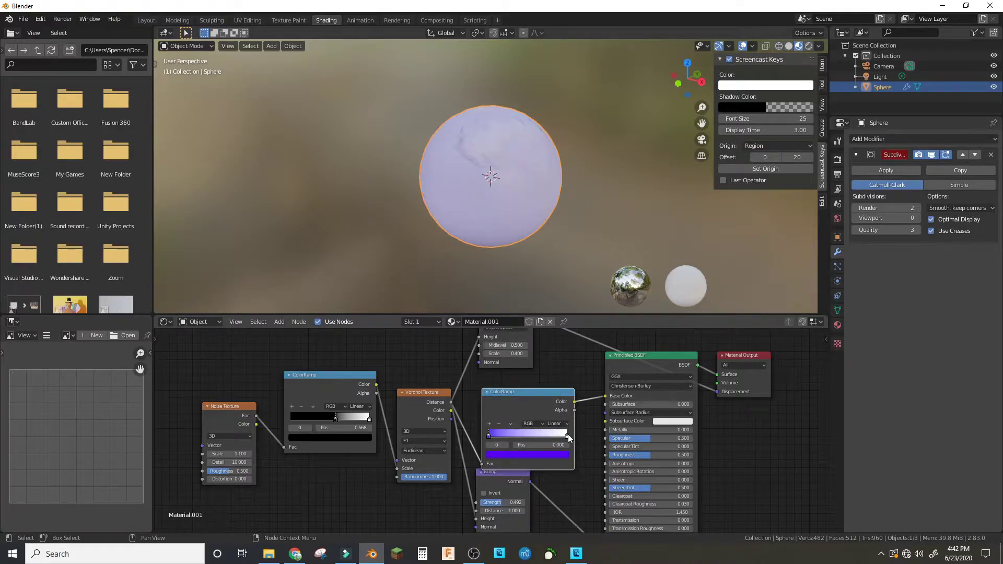
{"action": "double_click", "coordinate": [554, 456]}
{"action": "left_click_drag", "start_coordinate": [522, 361], "coordinate": [496, 355]}
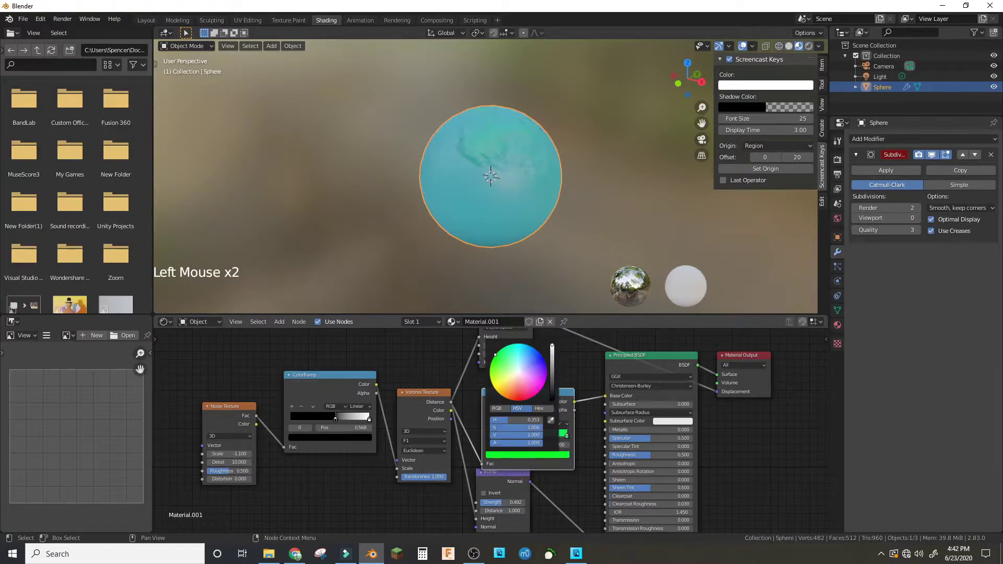
Reposition the ramp stops and change the purple stop to ocean blue
{"action": "left_click", "coordinate": [504, 440]}
{"action": "left_click_drag", "start_coordinate": [506, 437], "coordinate": [545, 436]}
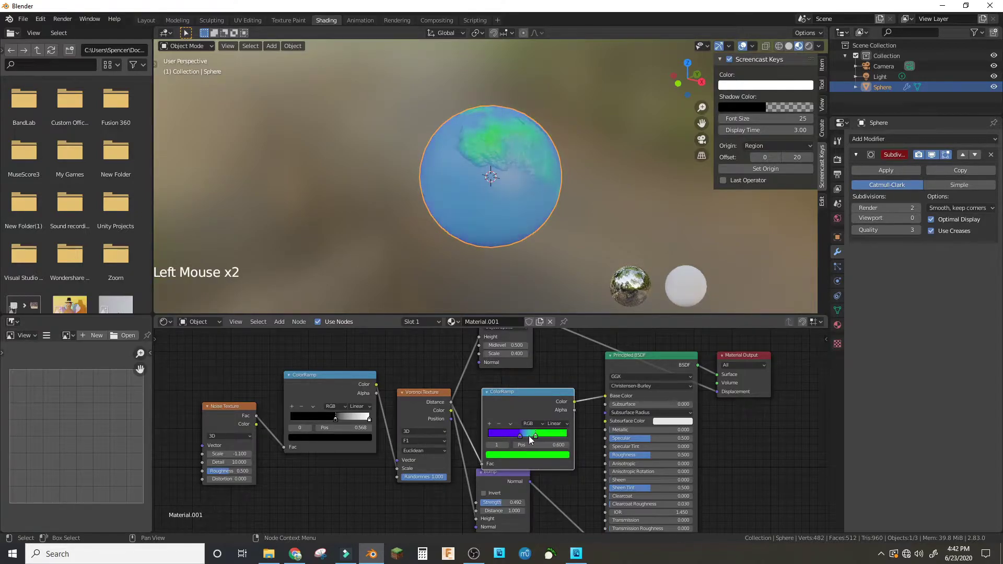
{"action": "scroll", "coordinate": [487, 234], "scroll_direction": "up", "scroll_amount": 5}
{"action": "left_click_drag", "start_coordinate": [529, 436], "coordinate": [524, 433]}
{"action": "scroll", "coordinate": [535, 436], "scroll_direction": "up", "scroll_amount": 5}
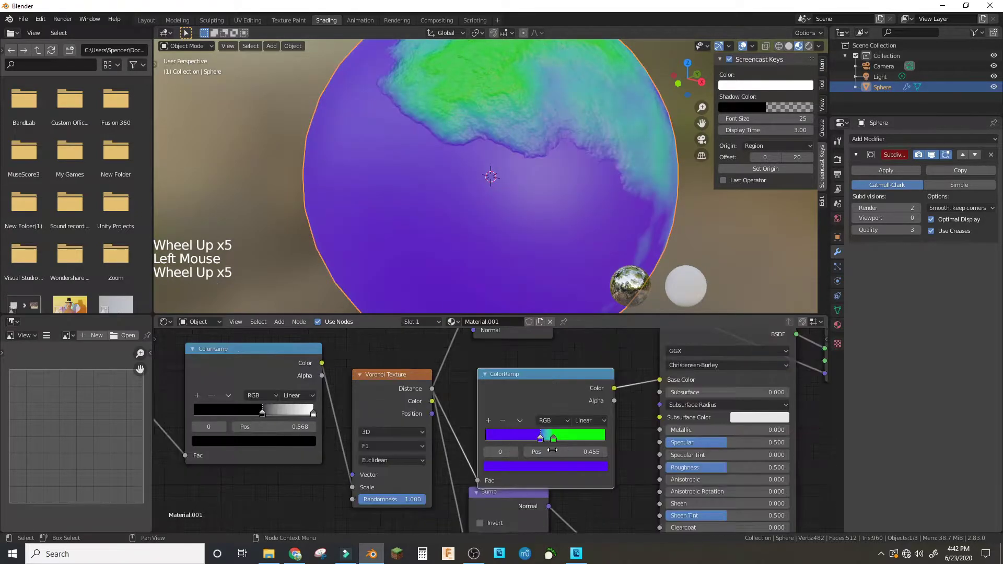
{"action": "scroll", "coordinate": [553, 451], "scroll_direction": "up", "scroll_amount": 7}
{"action": "left_click", "coordinate": [574, 492]}
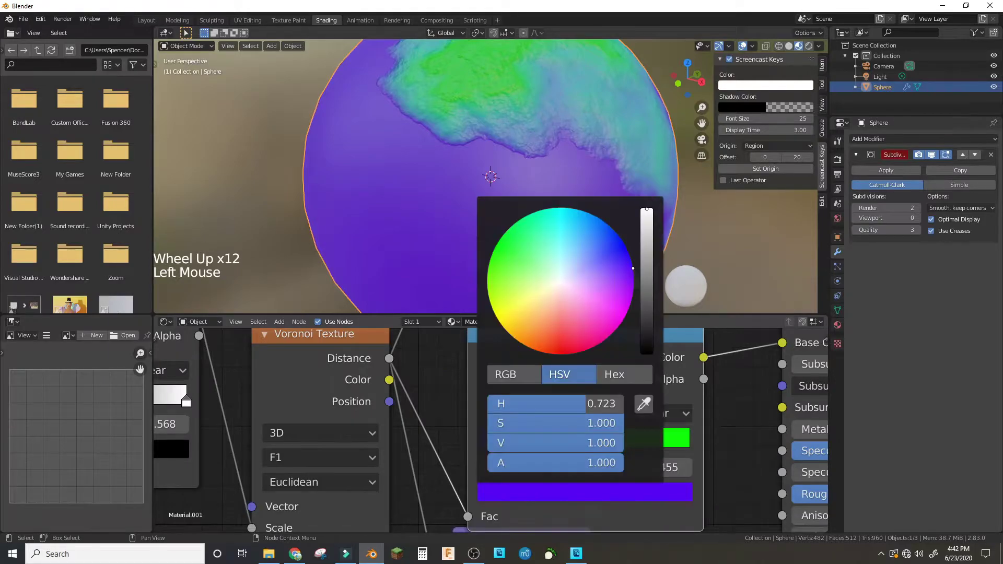
{"action": "left_click_drag", "start_coordinate": [633, 268], "coordinate": [609, 241]}
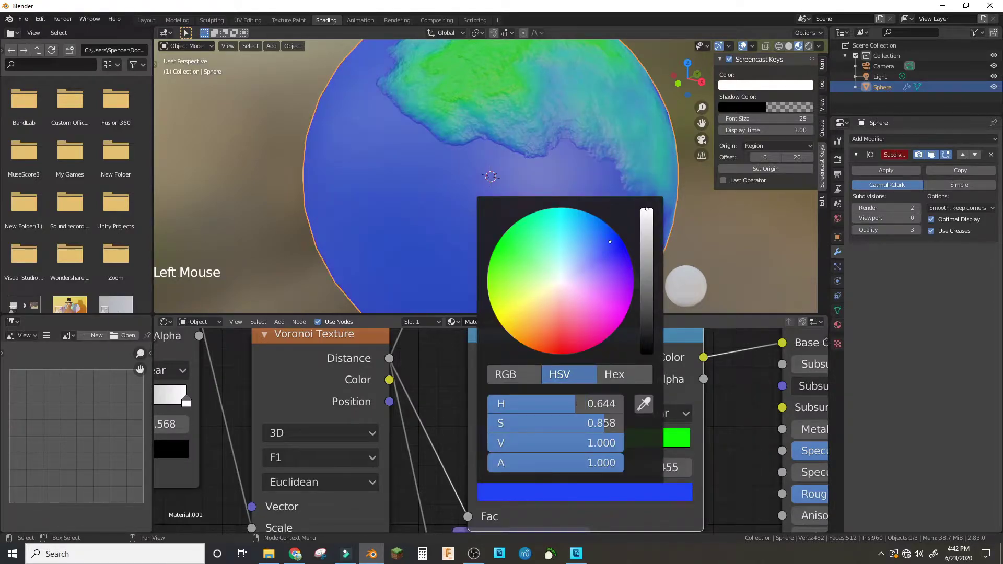
{"action": "middle_click_drag", "start_coordinate": [630, 468], "coordinate": [570, 434], "text": "shift"}
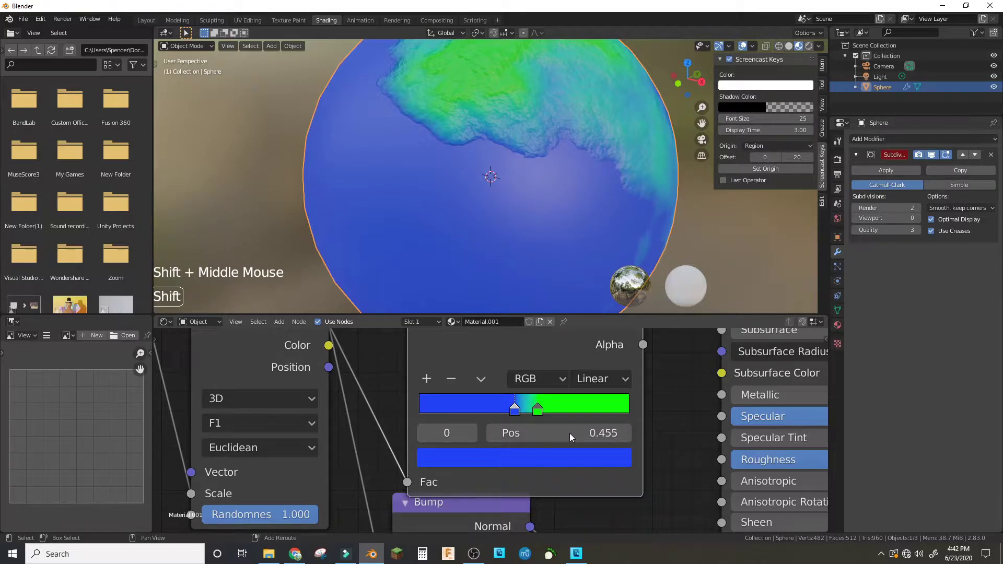
Add a middle ramp stop nudged toward blue and colour it pale sandy yellow
{"action": "left_click", "coordinate": [427, 379]}
{"action": "left_click", "coordinate": [526, 409]}
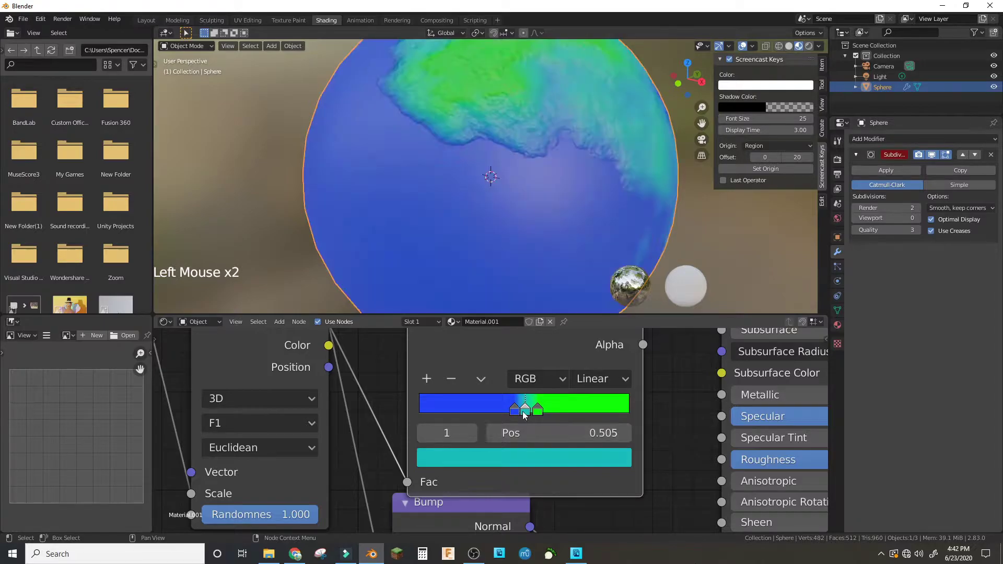
{"action": "left_click_drag", "start_coordinate": [530, 410], "coordinate": [518, 417]}
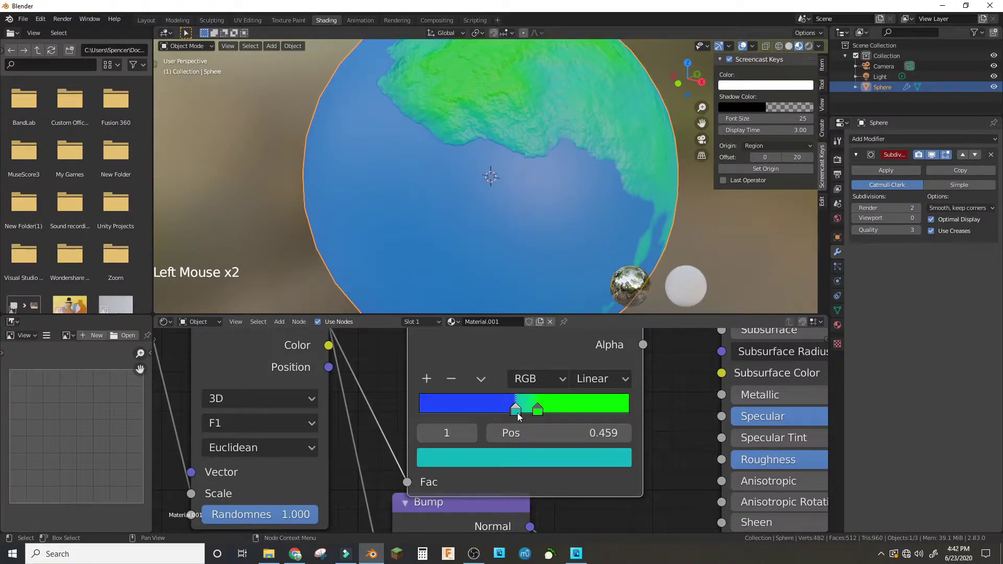
{"action": "left_click", "coordinate": [522, 458]}
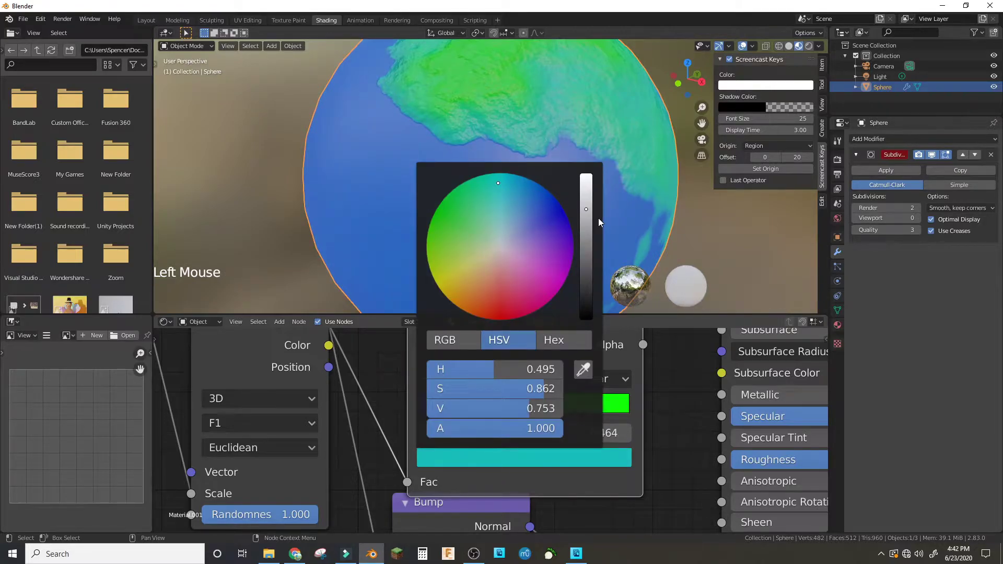
{"action": "left_click_drag", "start_coordinate": [598, 217], "coordinate": [586, 174]}
{"action": "left_click", "coordinate": [478, 267]}
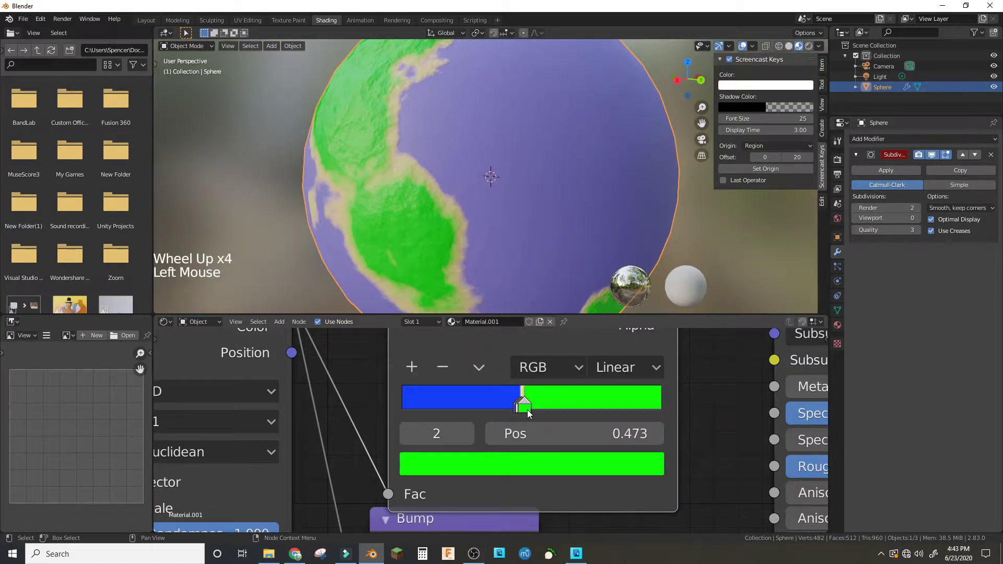
{"action": "scroll", "coordinate": [487, 139], "scroll_direction": "down", "scroll_amount": 9}
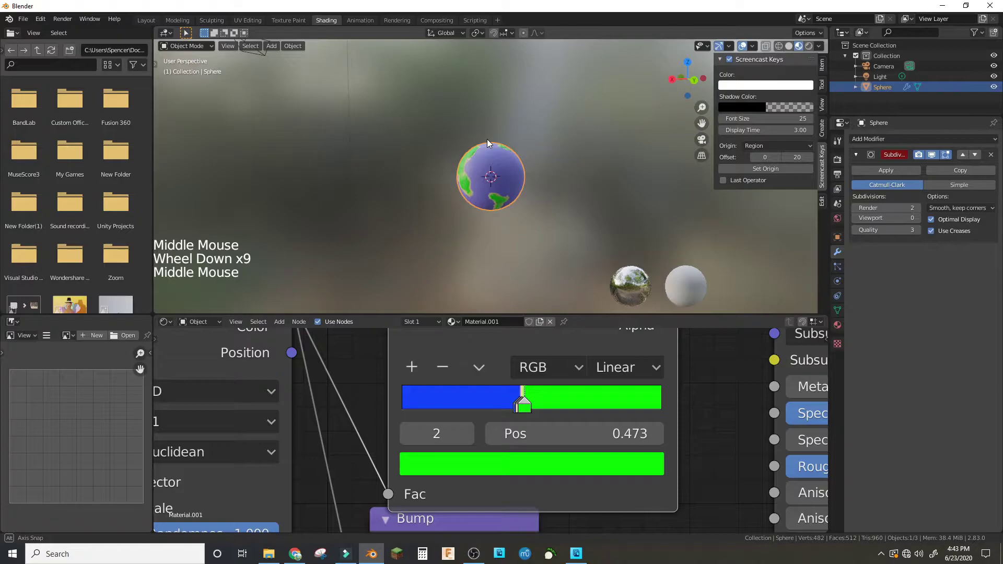
Duplicate the planet sphere in place and scale the copy
{"action": "scroll", "coordinate": [487, 139], "scroll_direction": "up", "scroll_amount": 10}
{"action": "key", "text": "shift+d"}
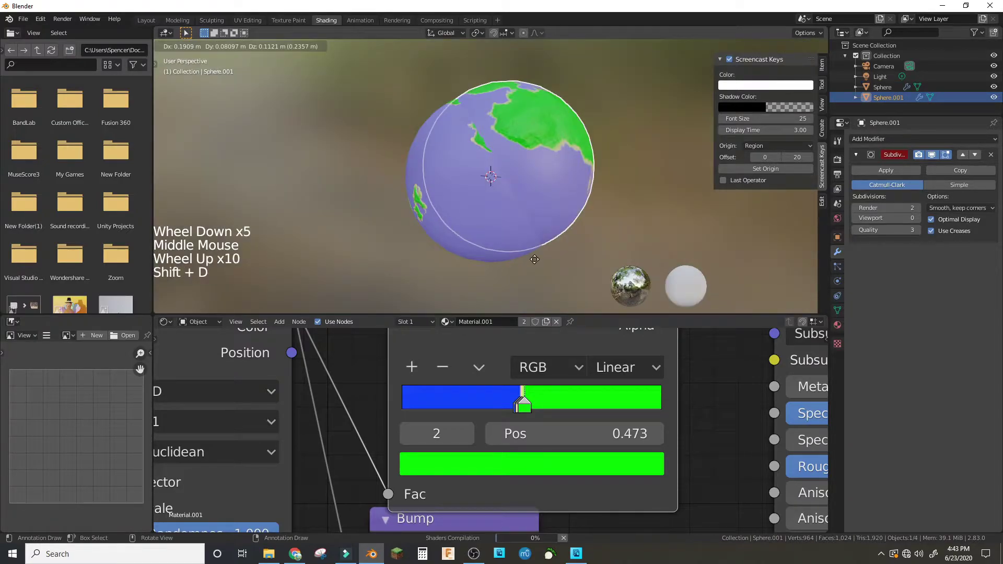
{"action": "right_click", "coordinate": [535, 259]}
{"action": "right_click", "coordinate": [535, 259]}
{"action": "key", "text": "s"}
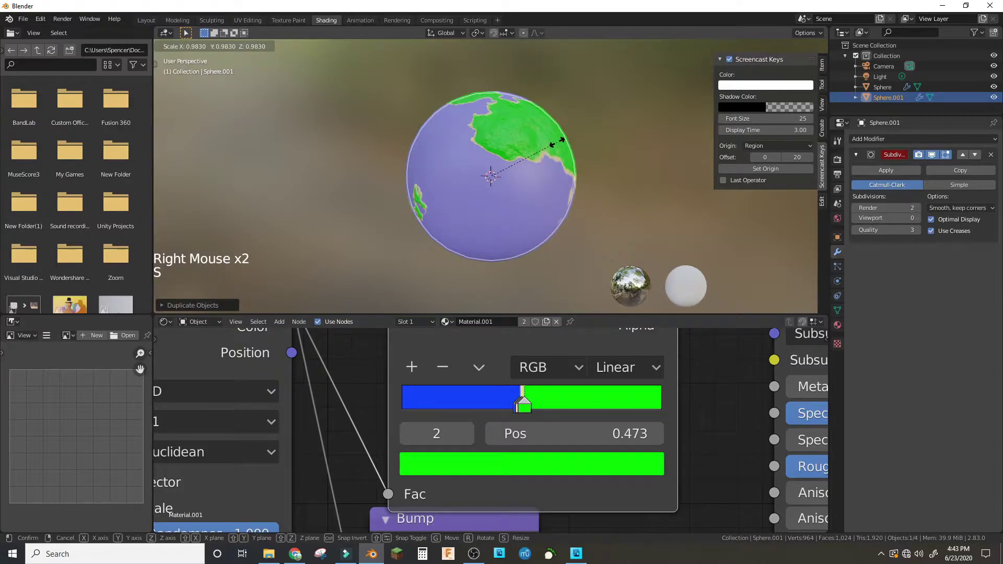
{"action": "left_click", "coordinate": [557, 141]}
{"action": "scroll", "coordinate": [586, 384], "scroll_direction": "down", "scroll_amount": 3}
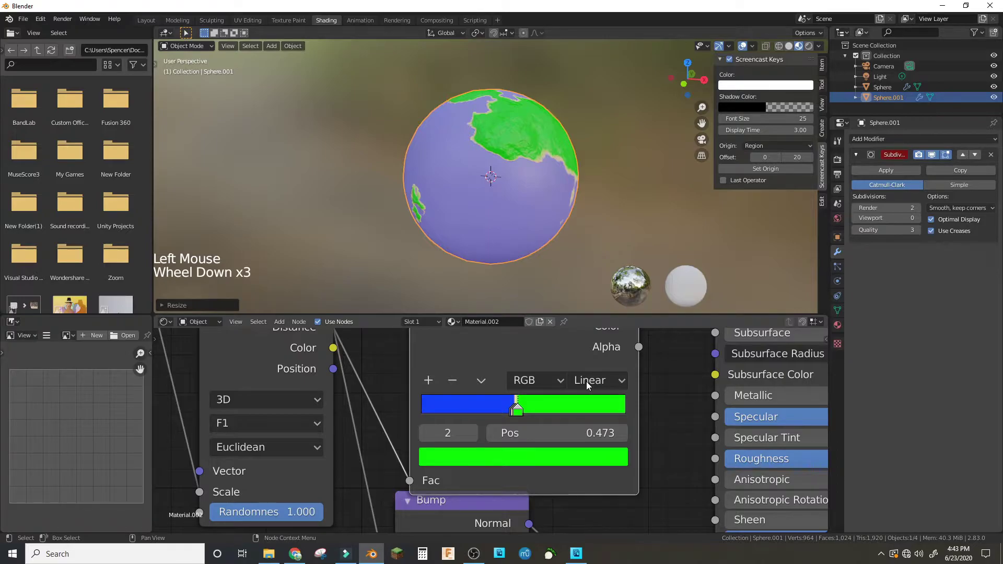
{"action": "scroll", "coordinate": [502, 426], "scroll_direction": "up", "scroll_amount": 10}
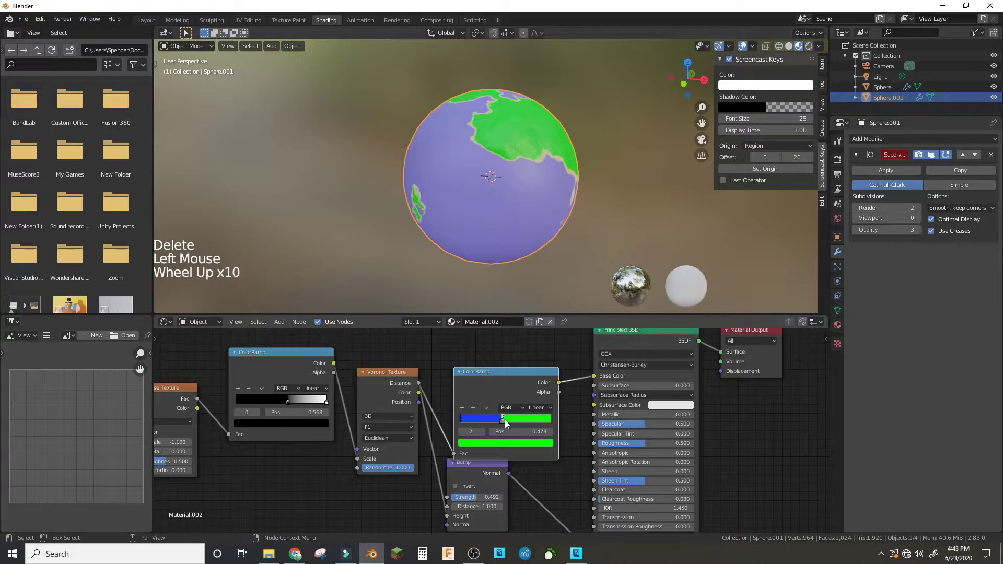
Replace the copy's ColorRamp node with a fresh default one
{"action": "left_click", "coordinate": [504, 419]}
{"action": "key", "text": "Delete"}
{"action": "key", "text": "shift+a"}
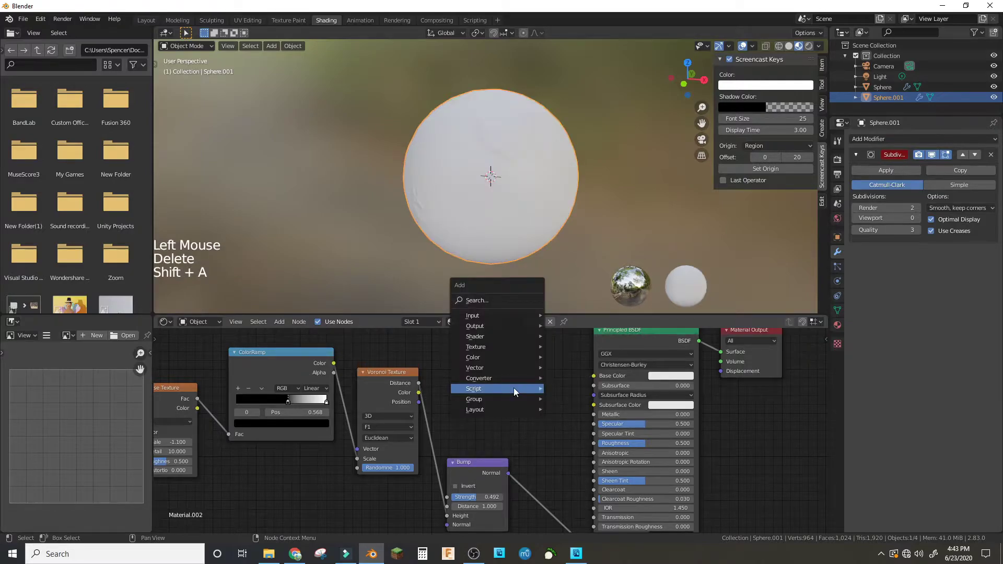
{"action": "left_click", "coordinate": [571, 241]}
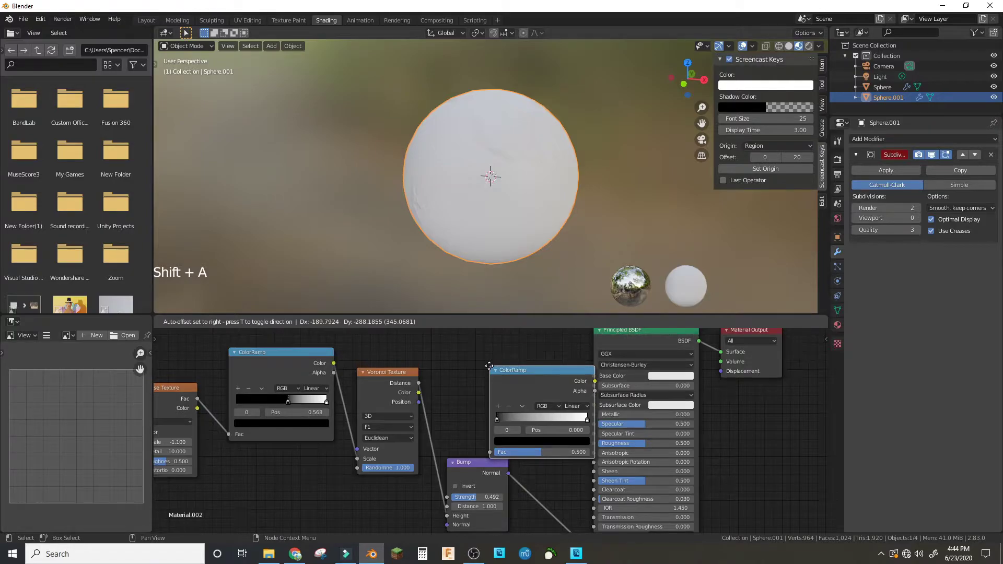
{"action": "left_click", "coordinate": [489, 366]}
Set the copied material's Blend Mode and Shadow Mode both to Alpha Clip
{"action": "middle_click_drag", "start_coordinate": [523, 418], "coordinate": [532, 381], "text": "shift"}
{"action": "scroll", "coordinate": [533, 381], "scroll_direction": "down", "scroll_amount": 1}
{"action": "left_click", "coordinate": [837, 325]}
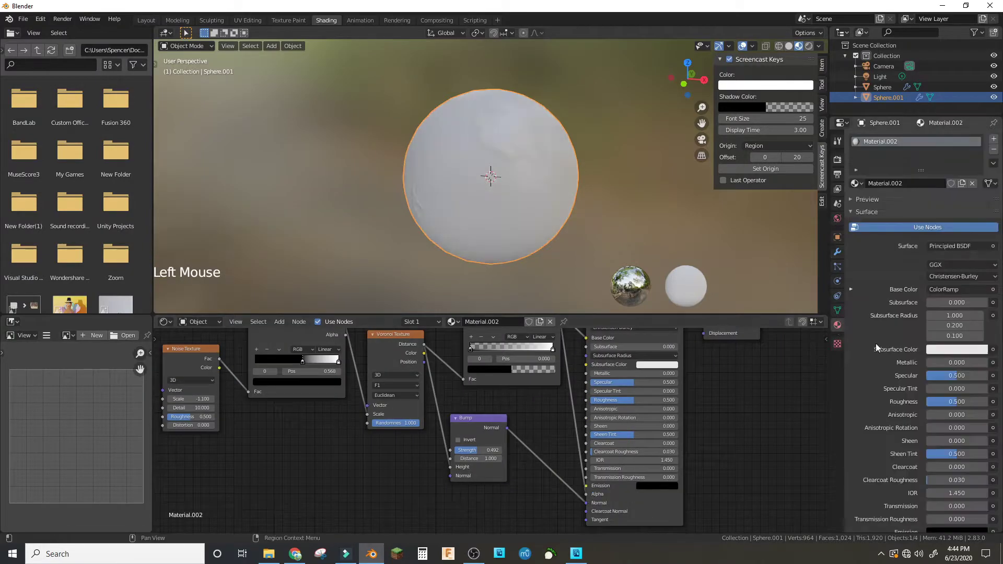
{"action": "scroll", "coordinate": [964, 377], "scroll_direction": "down", "scroll_amount": 18}
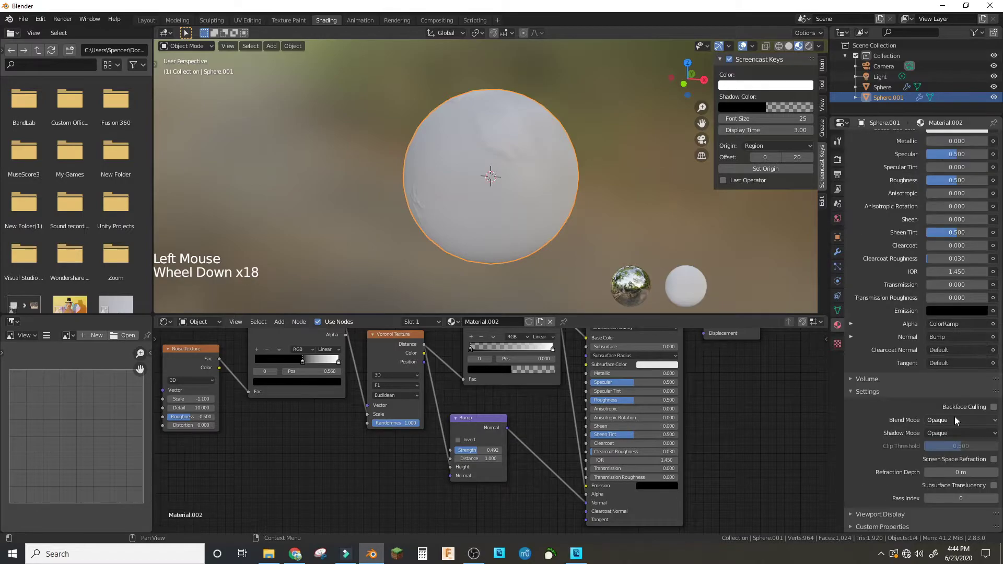
{"action": "left_click", "coordinate": [955, 420]}
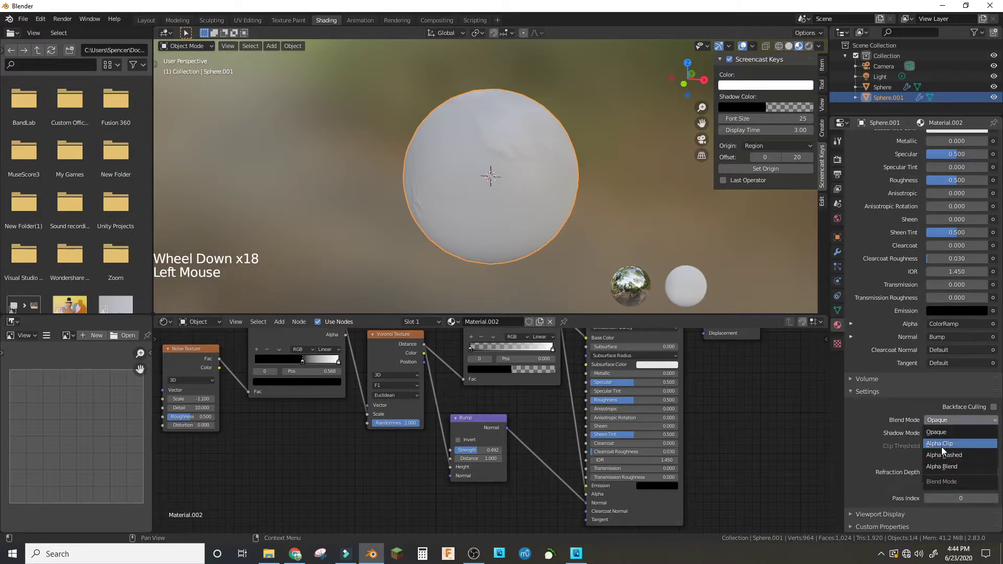
{"action": "left_click", "coordinate": [942, 445]}
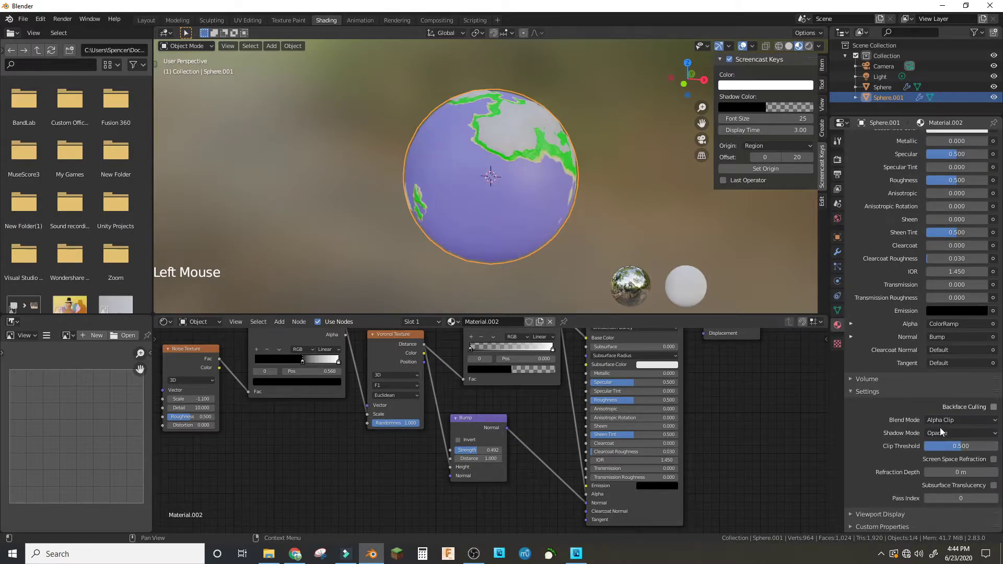
{"action": "left_click", "coordinate": [940, 431]}
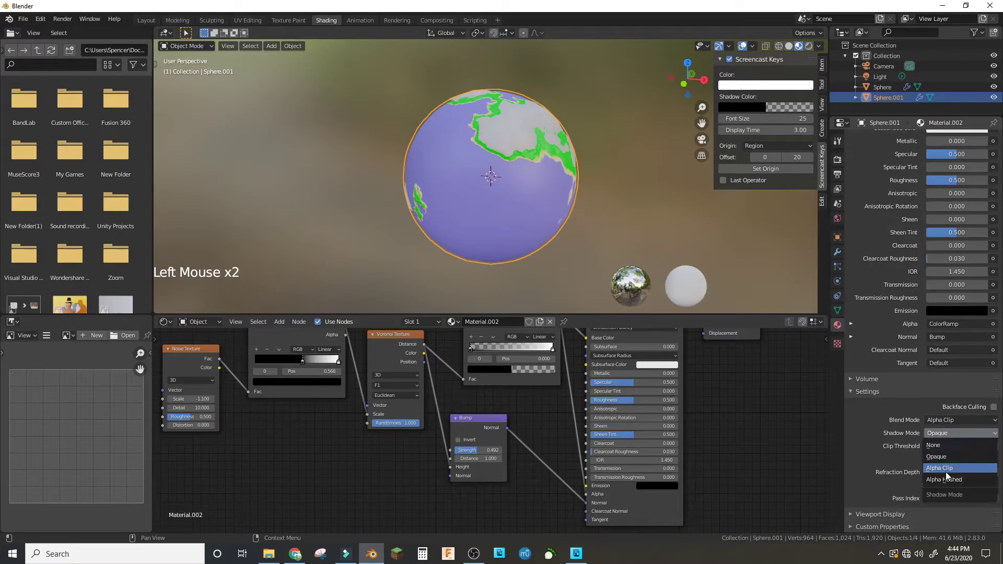
{"action": "left_click", "coordinate": [945, 471]}
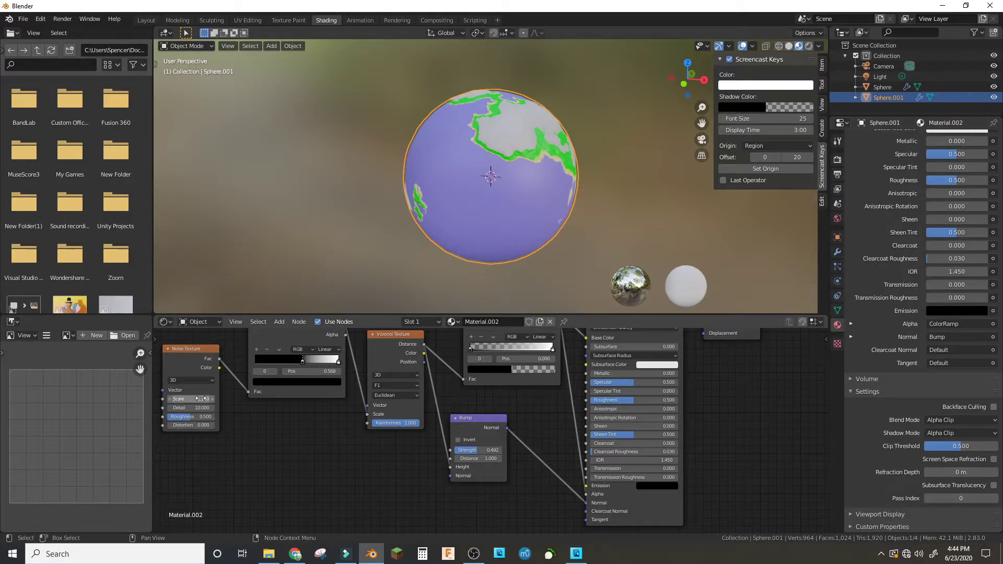
Set the cloud Noise Texture scale to about 10.7 and move the ColorRamp stop to 0.445
{"action": "left_click_drag", "start_coordinate": [201, 398], "coordinate": [167, 399]}
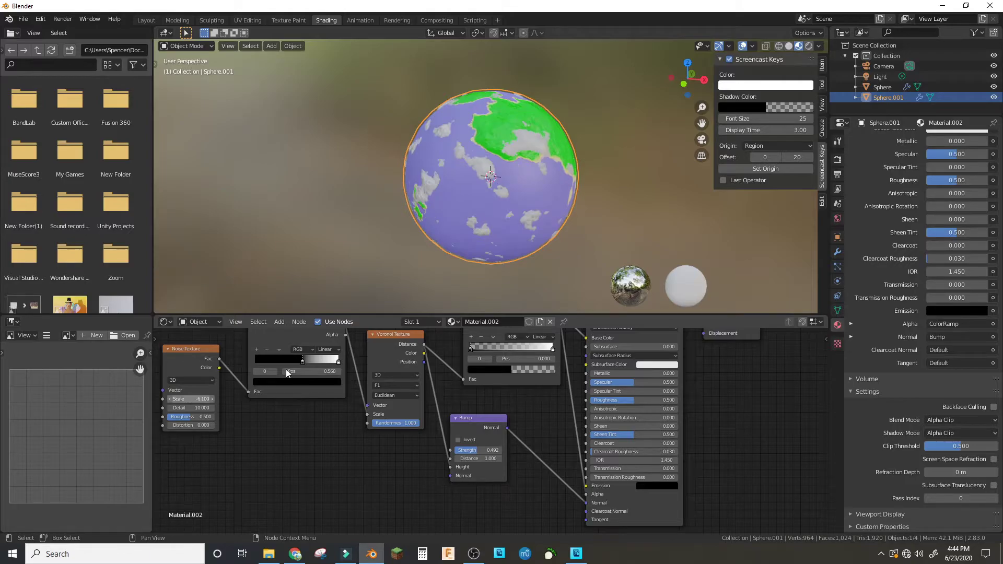
{"action": "scroll", "coordinate": [601, 170], "scroll_direction": "down", "scroll_amount": 5}
{"action": "scroll", "coordinate": [600, 171], "scroll_direction": "up", "scroll_amount": 1}
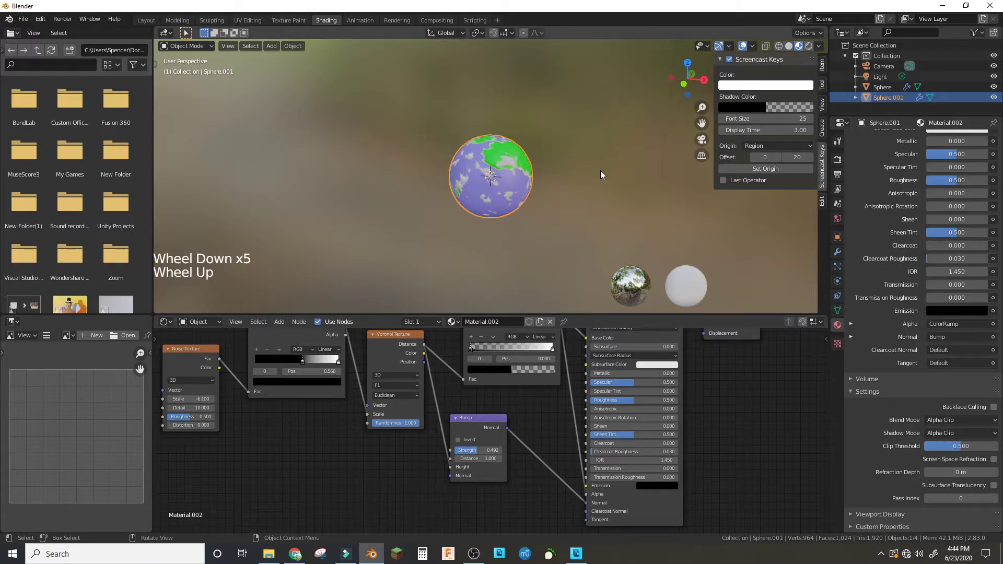
{"action": "middle_click_drag", "start_coordinate": [601, 170], "coordinate": [575, 178]}
{"action": "scroll", "coordinate": [575, 178], "scroll_direction": "up", "scroll_amount": 4}
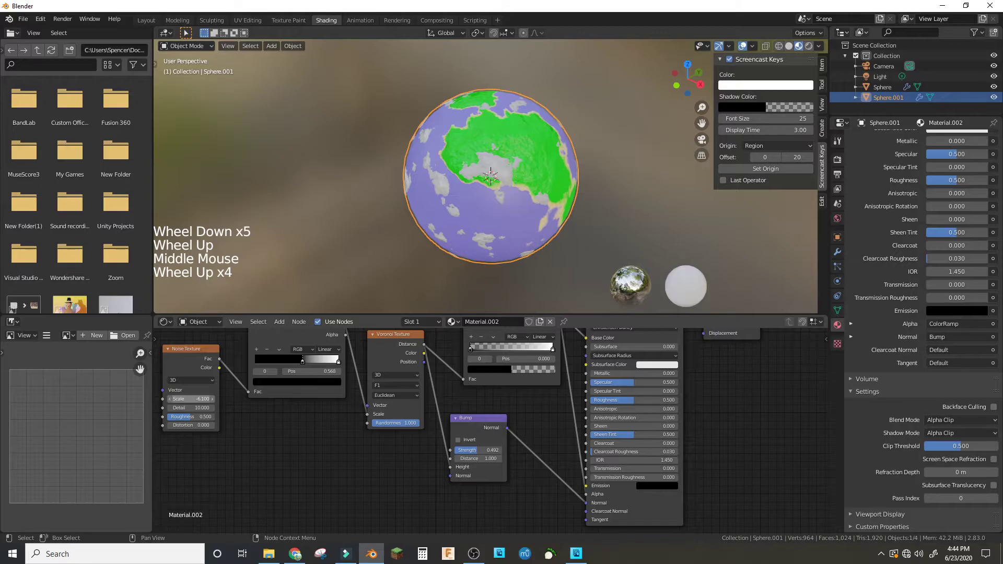
{"action": "left_click_drag", "start_coordinate": [191, 399], "coordinate": [219, 399]}
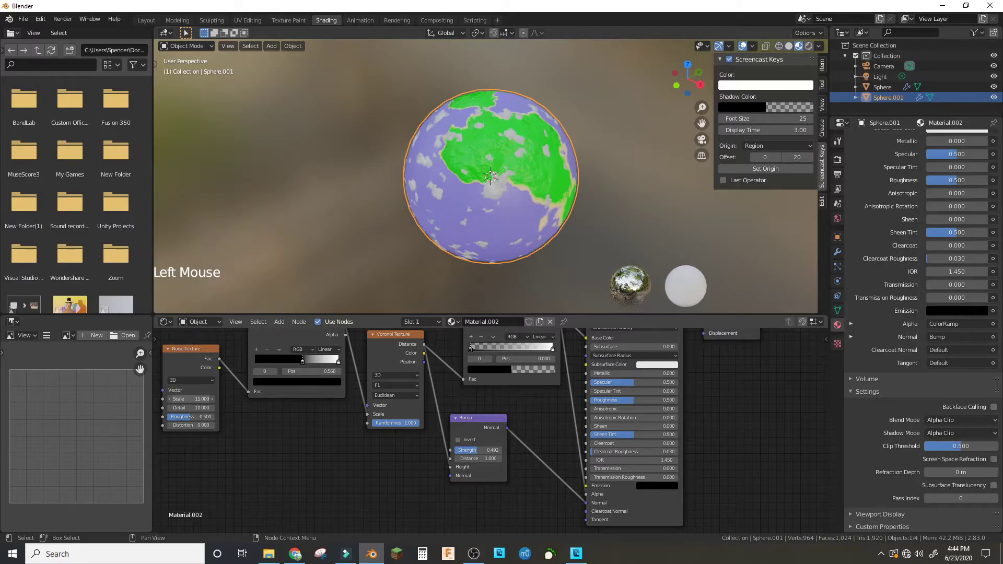
{"action": "left_click_drag", "start_coordinate": [190, 398], "coordinate": [185, 399]}
{"action": "left_click_drag", "start_coordinate": [302, 360], "coordinate": [293, 360]}
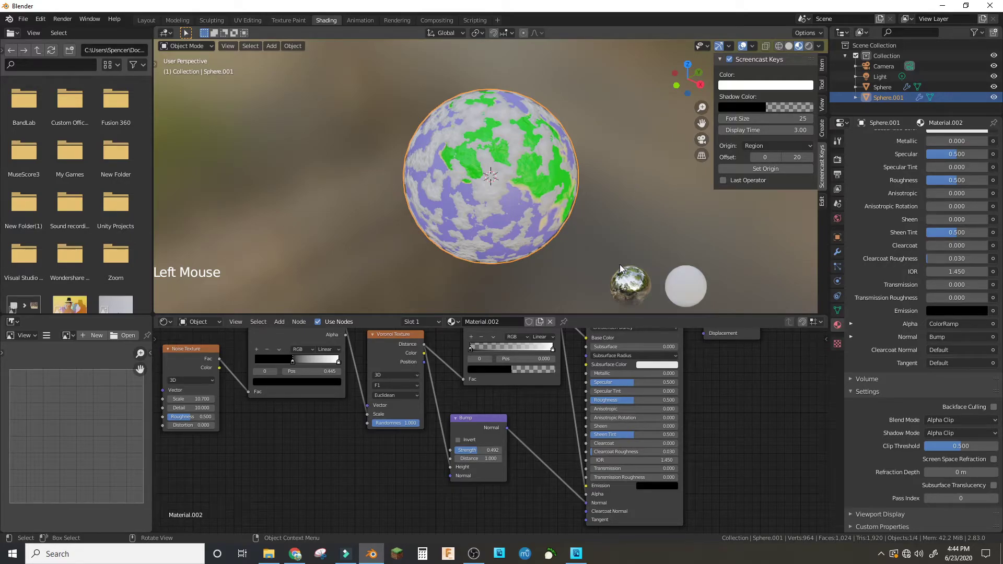
Orbit around the globe and undo an accidental rotation of the outer sphere
{"action": "middle_click_drag", "start_coordinate": [619, 265], "coordinate": [588, 168]}
{"action": "scroll", "coordinate": [588, 168], "scroll_direction": "up", "scroll_amount": 3}
{"action": "key", "text": "r"}
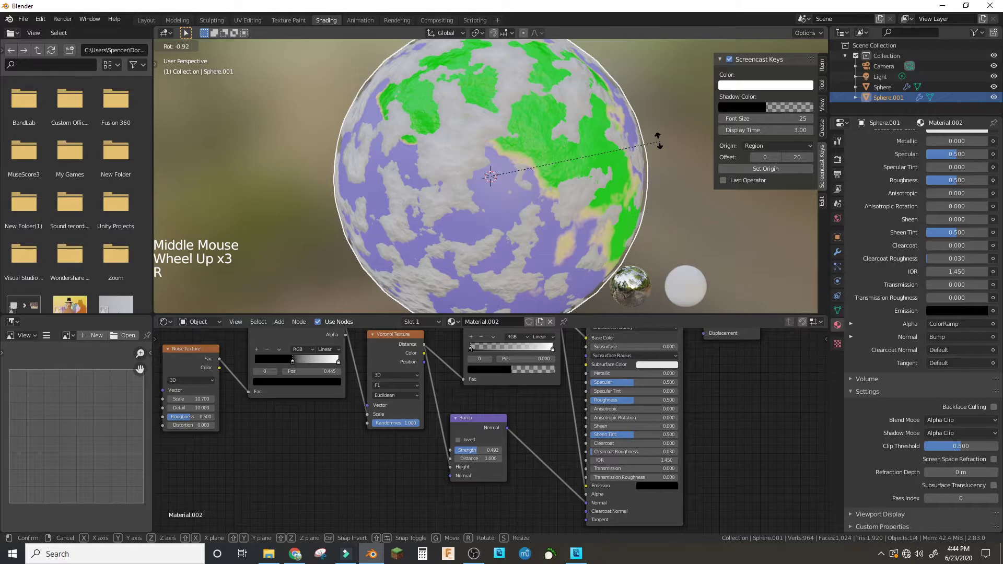
{"action": "scroll", "coordinate": [499, 255], "scroll_direction": "down", "scroll_amount": 5}
{"action": "key", "text": "ctrl+z"}
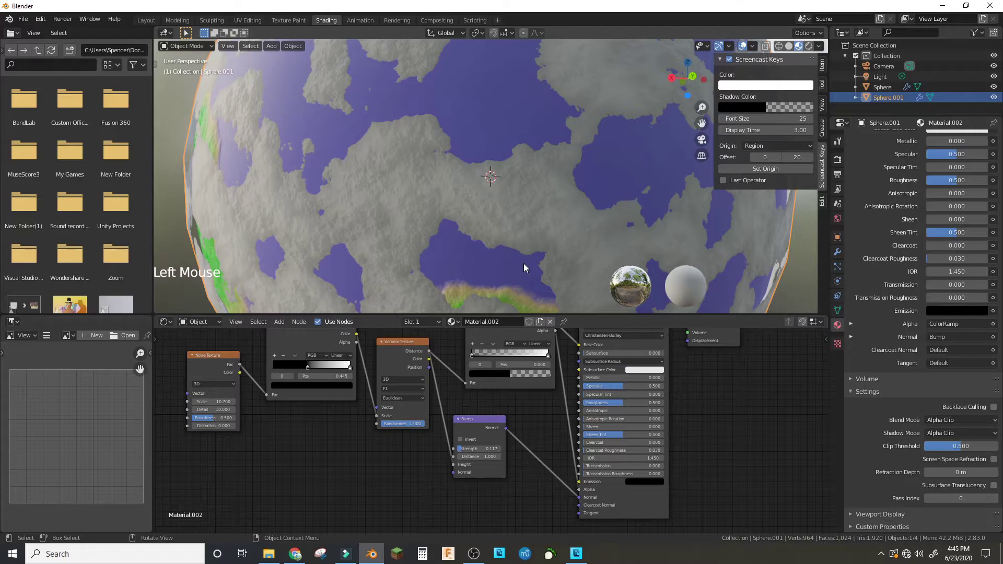
{"action": "scroll", "coordinate": [523, 264], "scroll_direction": "down", "scroll_amount": 9}
{"action": "scroll", "coordinate": [507, 355], "scroll_direction": "down", "scroll_amount": 3}
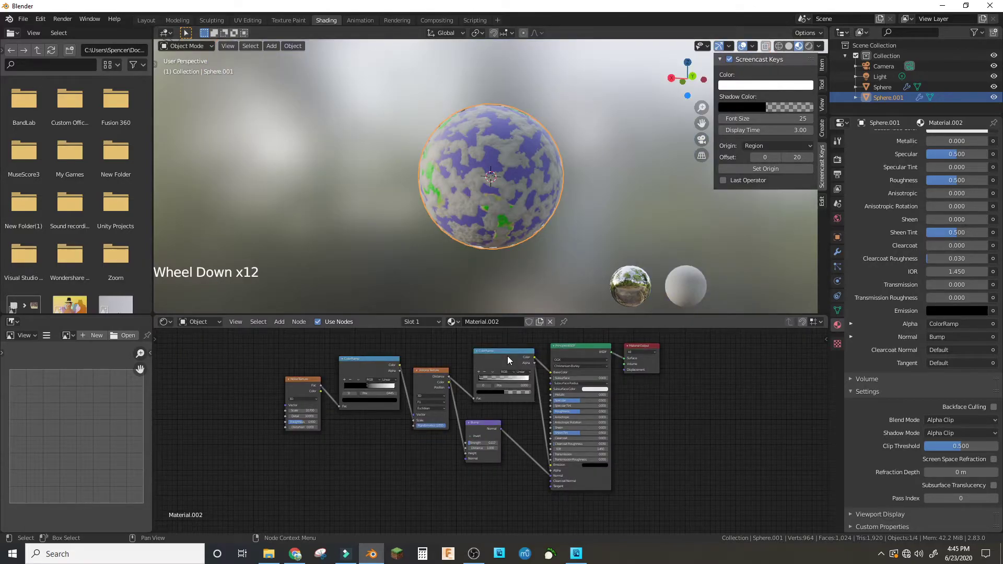
Look through the scene camera (Numpad 0) and select the inner planet sphere to show its material
{"action": "scroll", "coordinate": [506, 355], "scroll_direction": "up", "scroll_amount": 13}
{"action": "left_click", "coordinate": [507, 356]}
{"action": "middle_click_drag", "start_coordinate": [564, 261], "coordinate": [662, 187]}
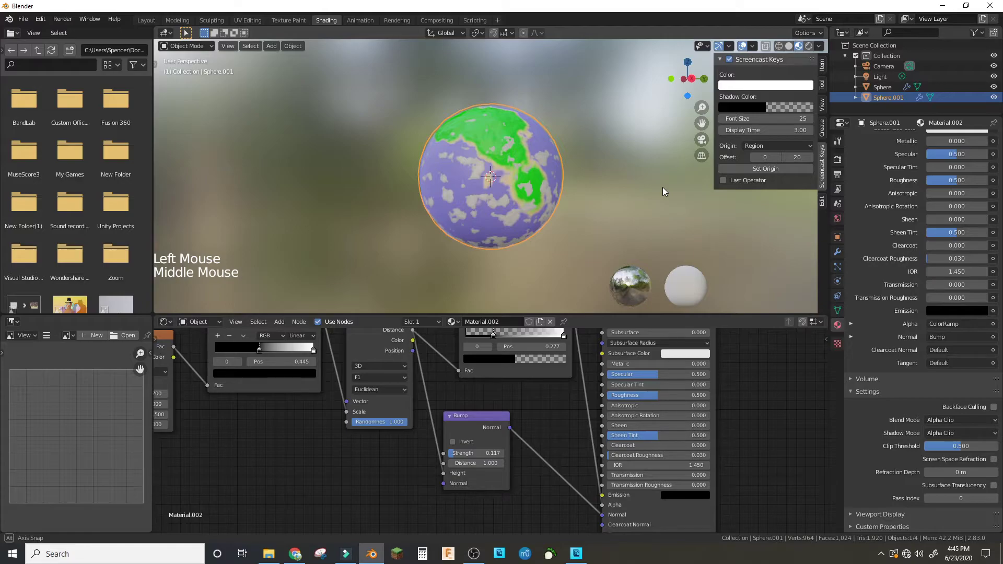
{"action": "left_click", "coordinate": [490, 135]}
{"action": "scroll", "coordinate": [491, 136], "scroll_direction": "down", "scroll_amount": 6}
{"action": "key", "text": "KP_0"}
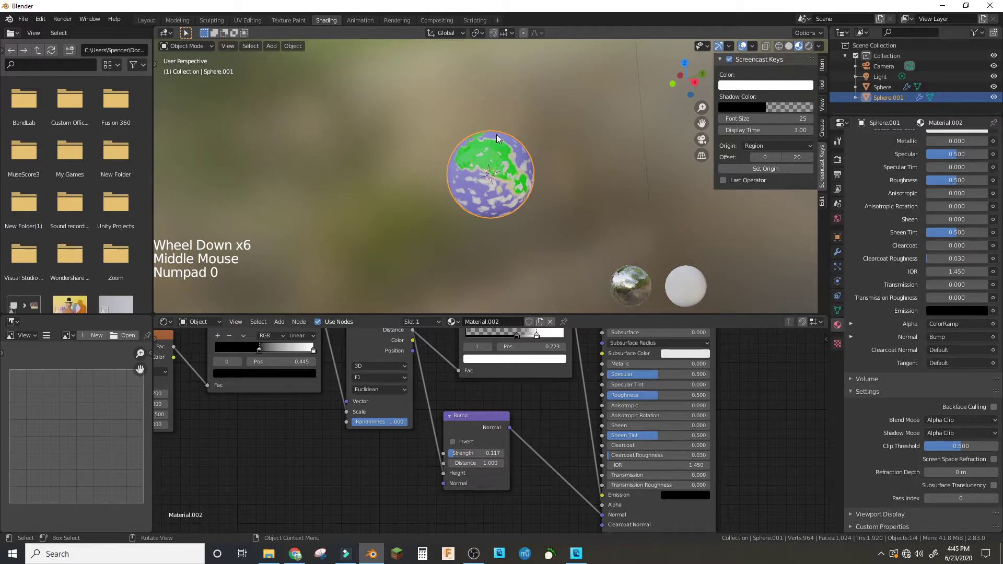
{"action": "left_click", "coordinate": [496, 133]}
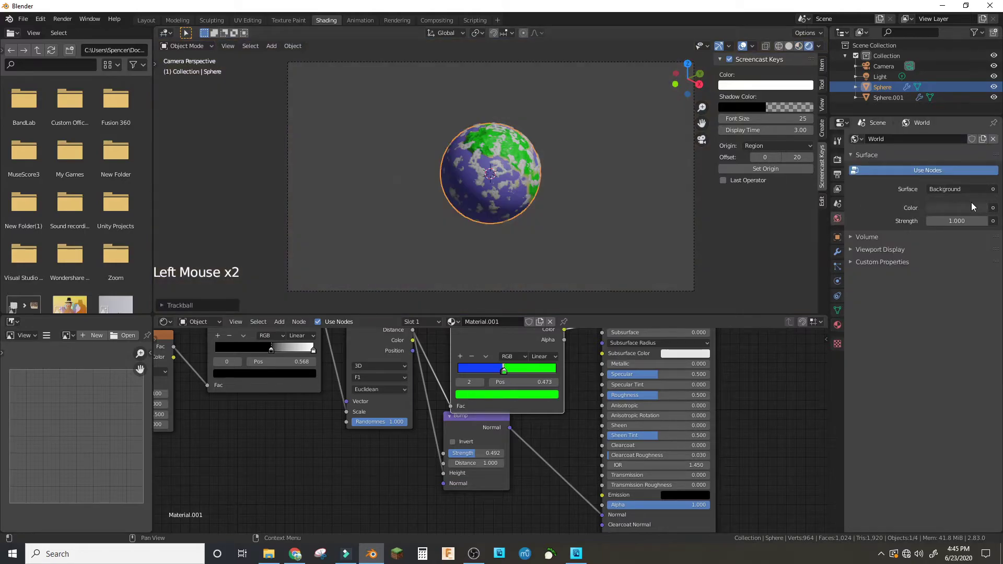
Set the World background colour to black
{"action": "left_click", "coordinate": [971, 202]}
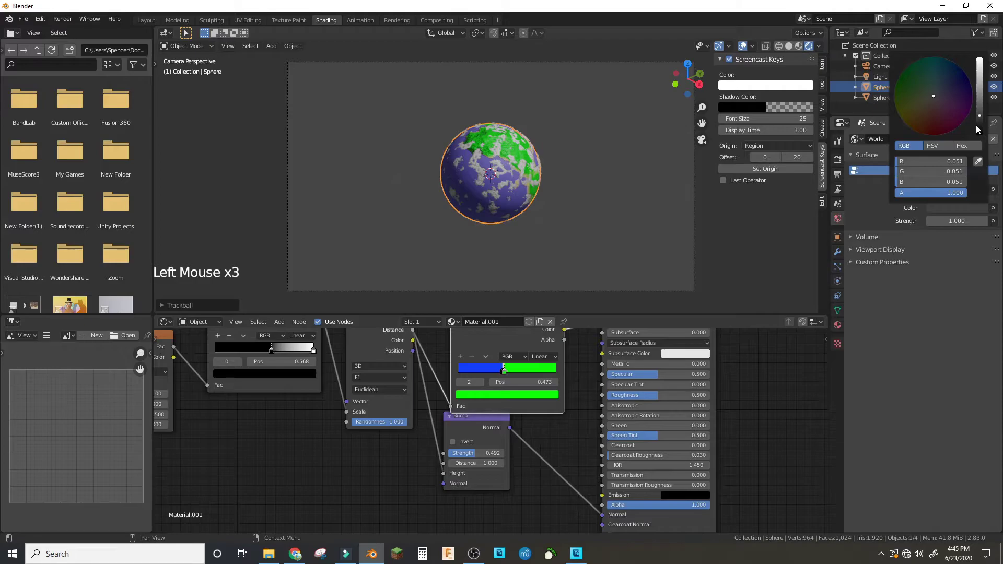
{"action": "scroll", "coordinate": [574, 209], "scroll_direction": "down", "scroll_amount": 3}
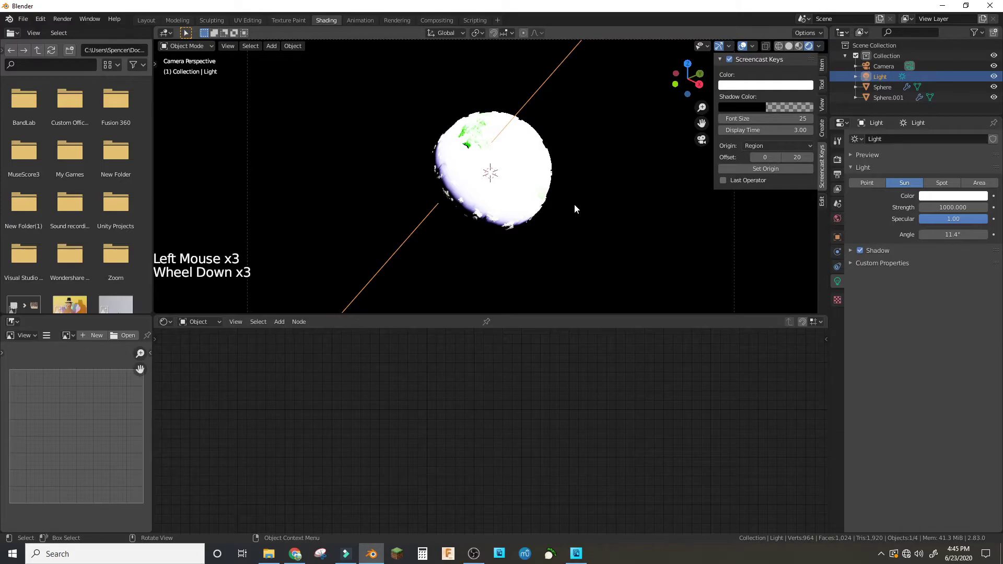
Rotate the sun light to a new angle on the globe
{"action": "scroll", "coordinate": [574, 209], "scroll_direction": "down", "scroll_amount": 2}
{"action": "key", "text": "r"}
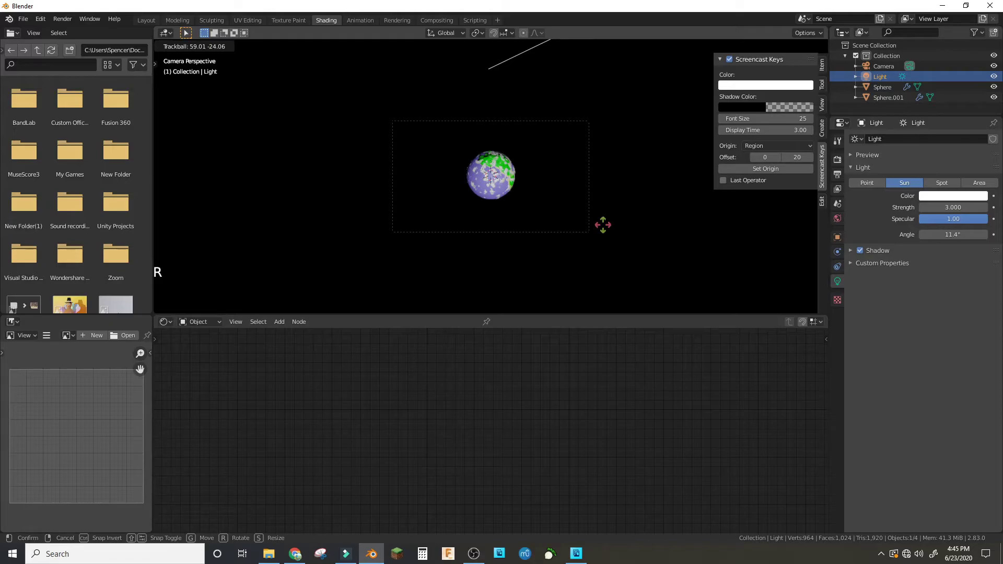
{"action": "scroll", "coordinate": [603, 225], "scroll_direction": "up", "scroll_amount": 9}
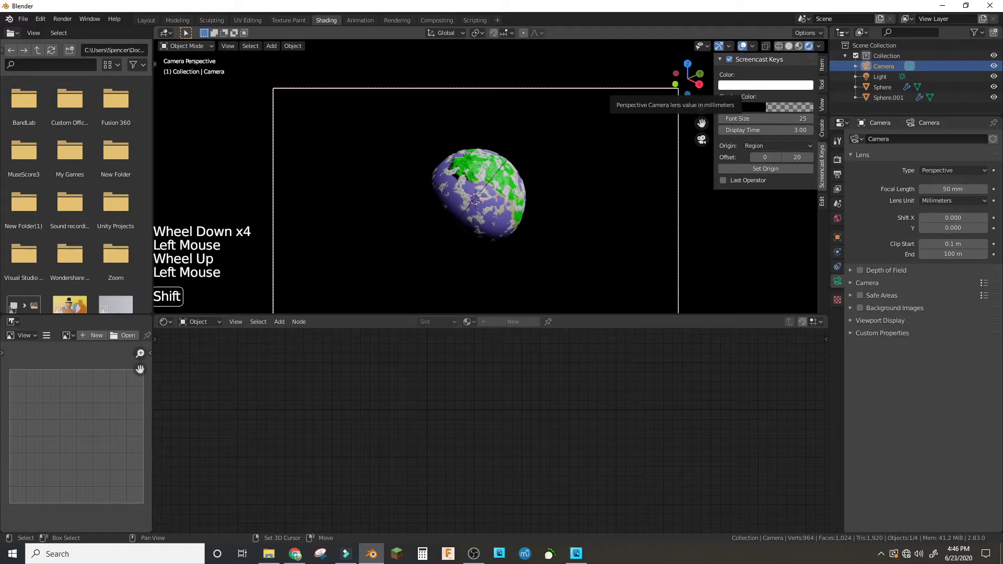
Try walk navigation toward the planet with the camera, then cancel it
{"action": "key", "text": "shift+grave"}
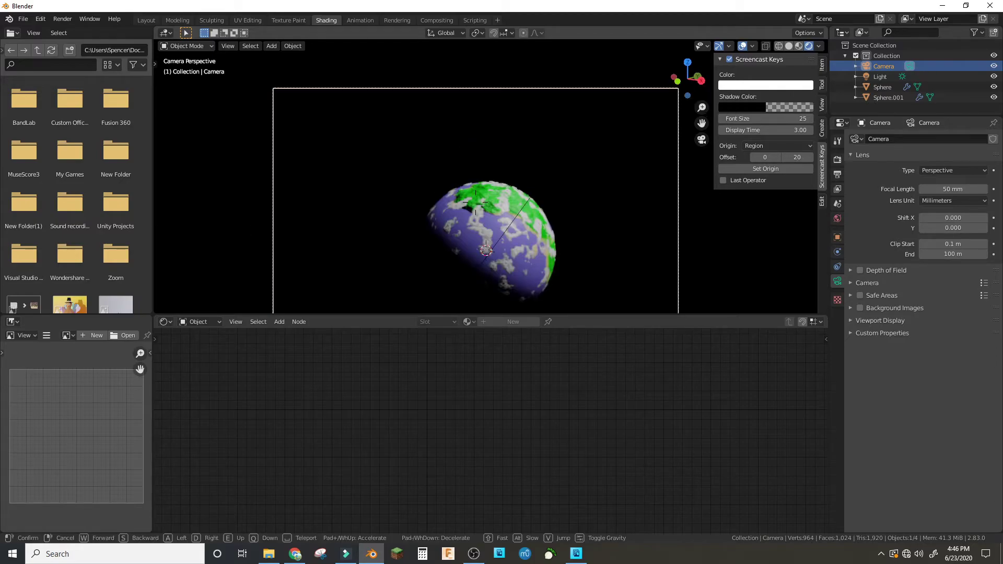
{"action": "key", "text": "w"}
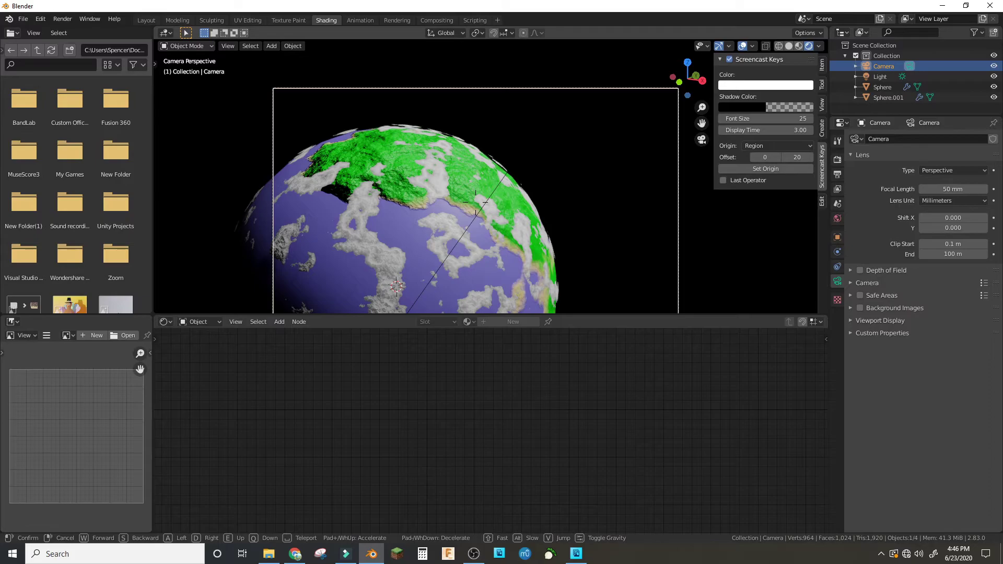
{"action": "key", "text": "Escape"}
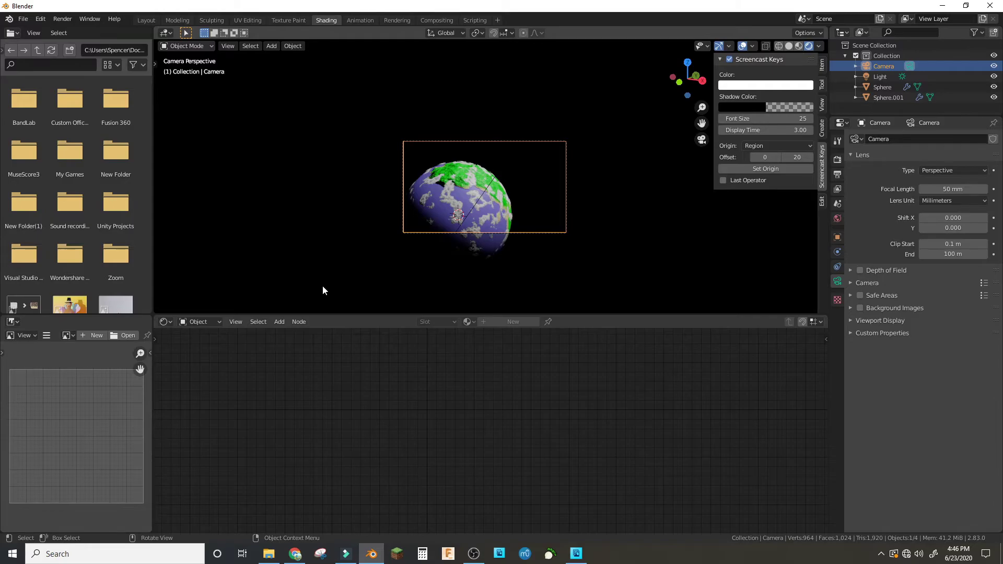
Add a UV sphere scaled up to enclose the planet and give it a new material
{"action": "key", "text": "g"}
{"action": "key", "text": "g"}
{"action": "scroll", "coordinate": [323, 291], "scroll_direction": "up", "scroll_amount": 9}
{"action": "left_click", "coordinate": [417, 224]}
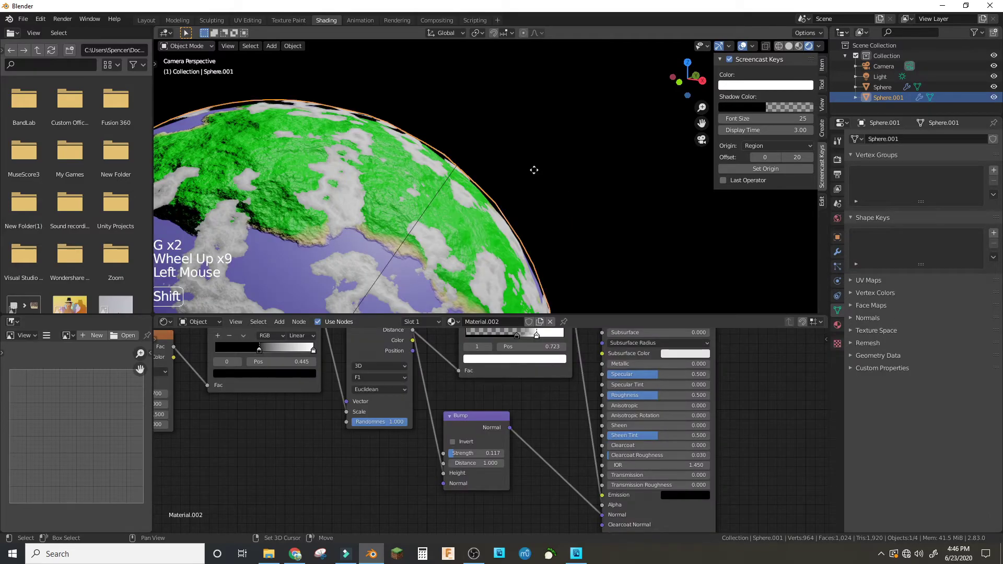
{"action": "key", "text": "s"}
{"action": "left_click", "coordinate": [502, 322]}
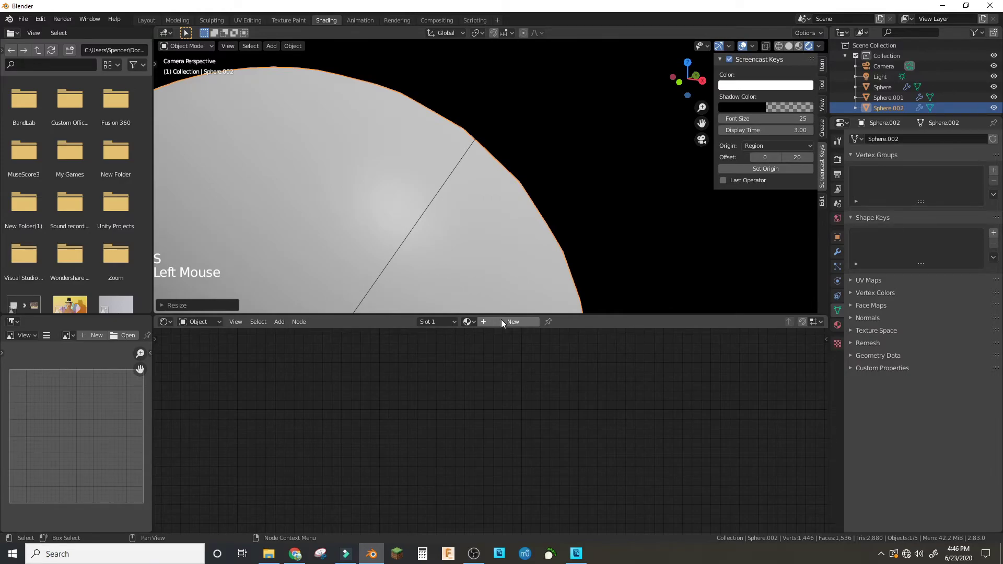
{"action": "left_click", "coordinate": [501, 322]}
{"action": "key", "text": "shift+a"}
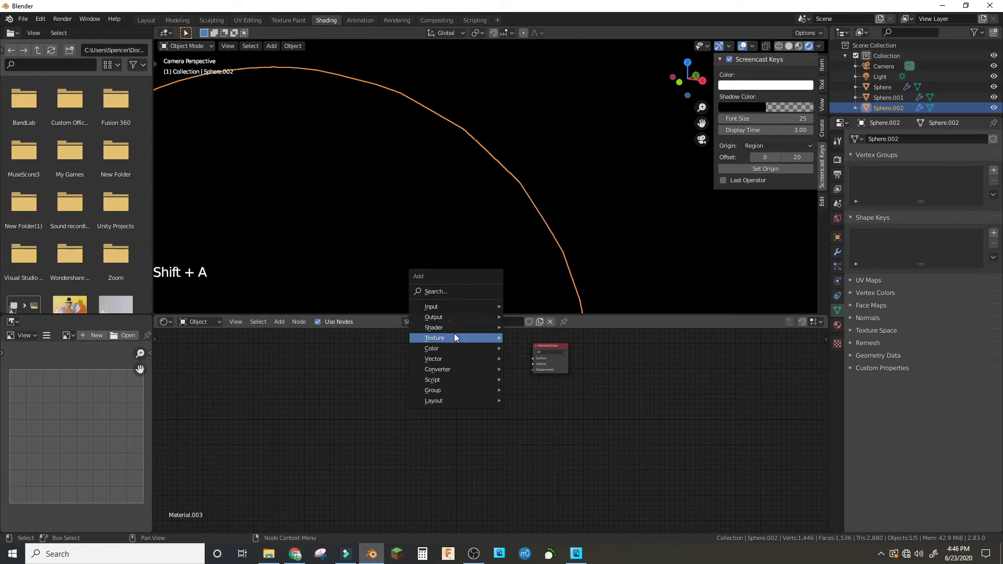
{"action": "mouse_move", "coordinate": [455, 327]}
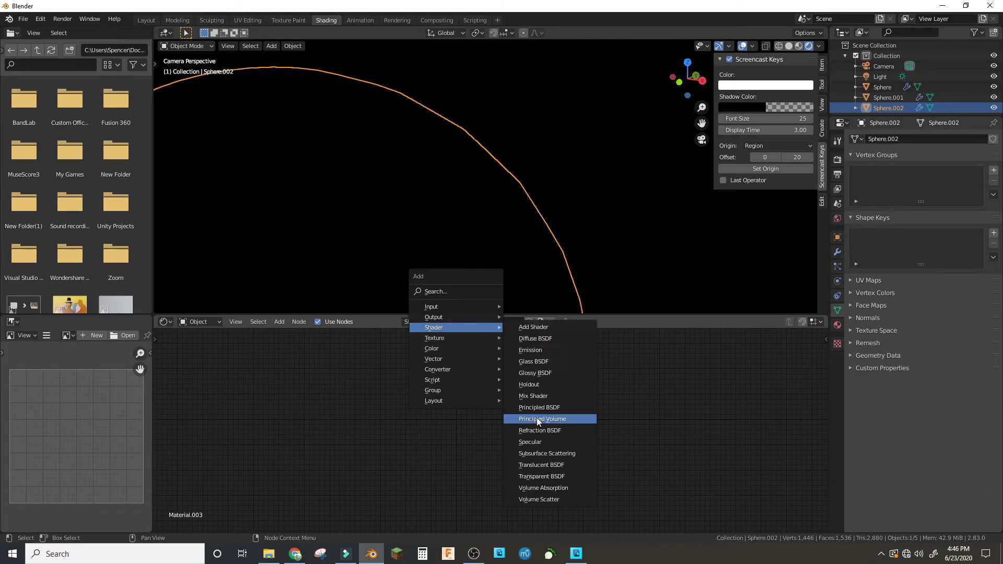
Add a blue Principled Volume shader connected to the sphere's Volume output
{"action": "left_click", "coordinate": [537, 417]}
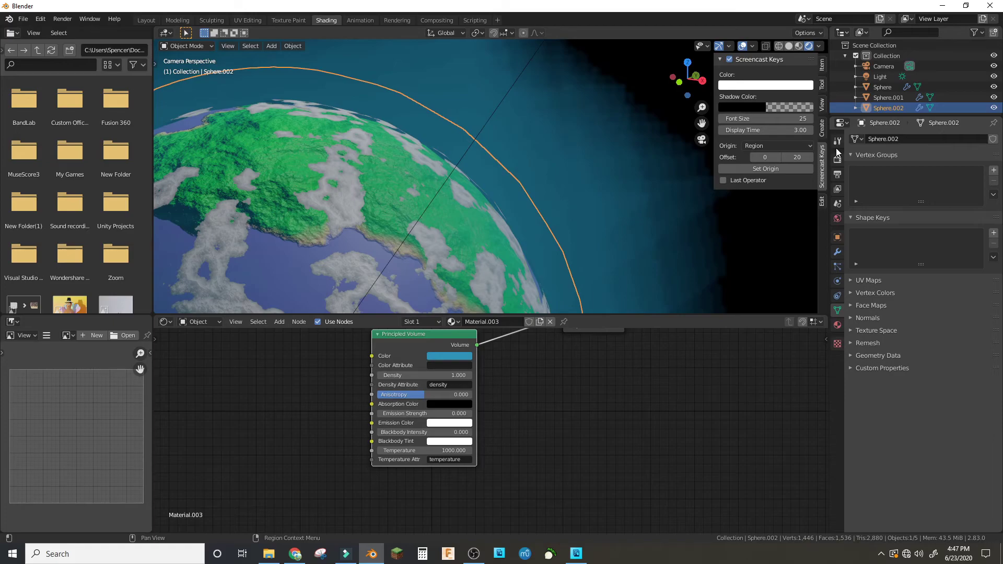
Preview the scene rendered in Cycles and set the inner sphere's roughness to 0.75
{"action": "left_click", "coordinate": [837, 159]}
{"action": "left_click", "coordinate": [630, 277]}
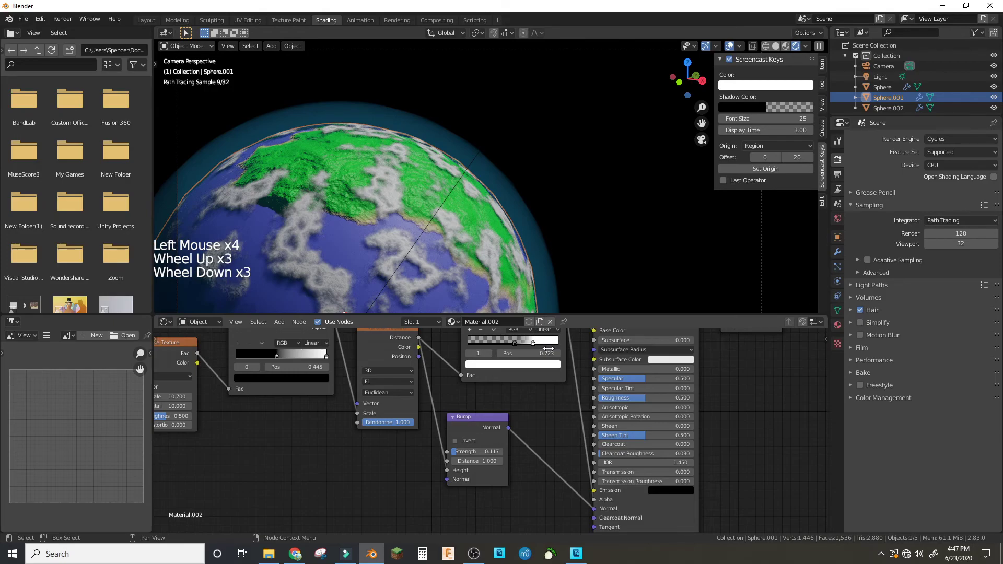
{"action": "left_click", "coordinate": [940, 108]}
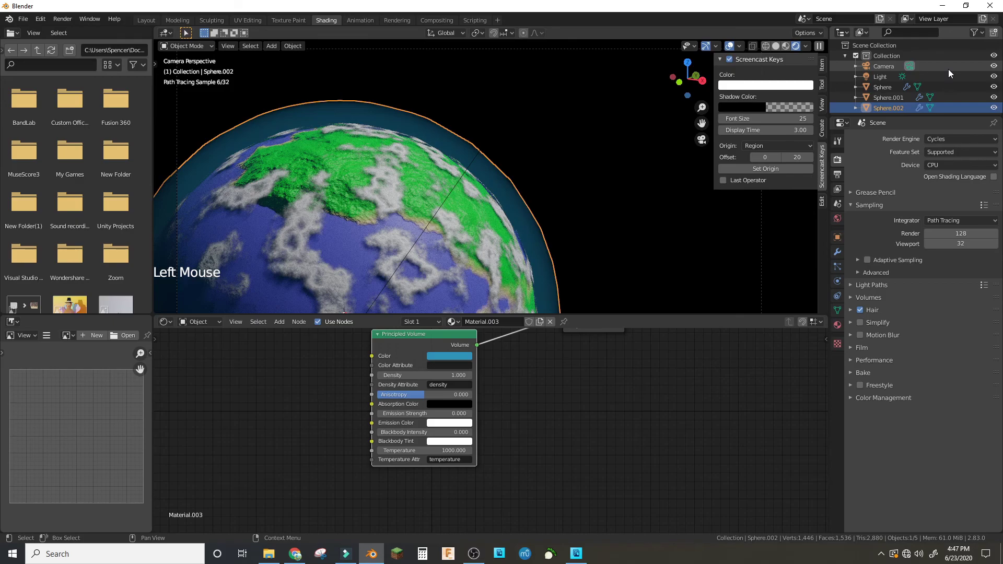
{"action": "left_click", "coordinate": [949, 87]}
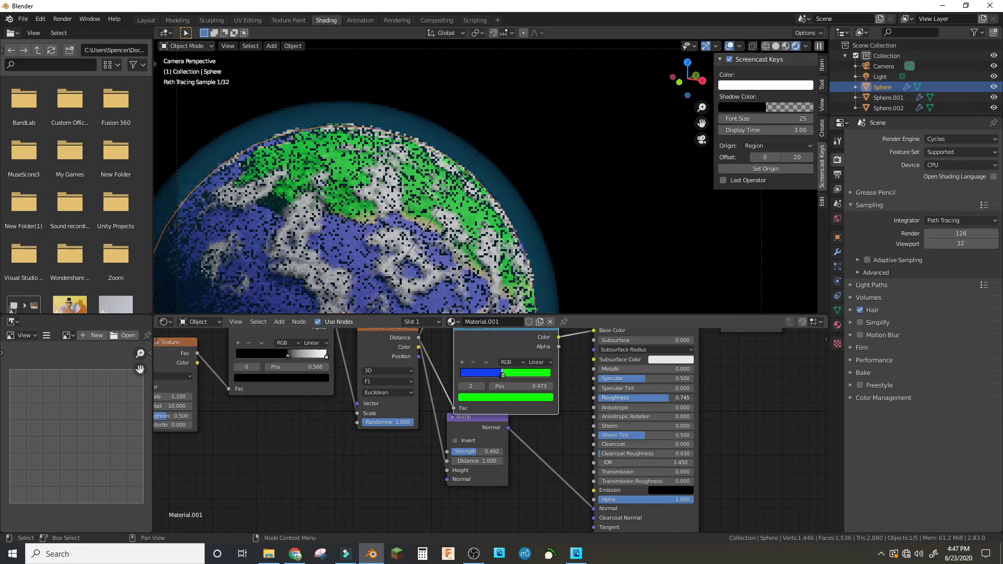
{"action": "scroll", "coordinate": [607, 243], "scroll_direction": "down", "scroll_amount": 5}
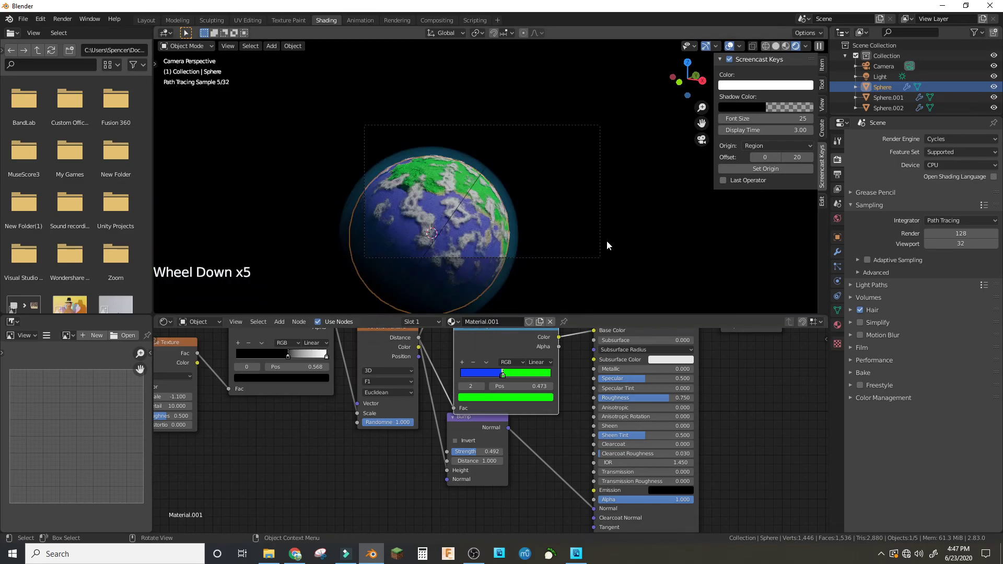